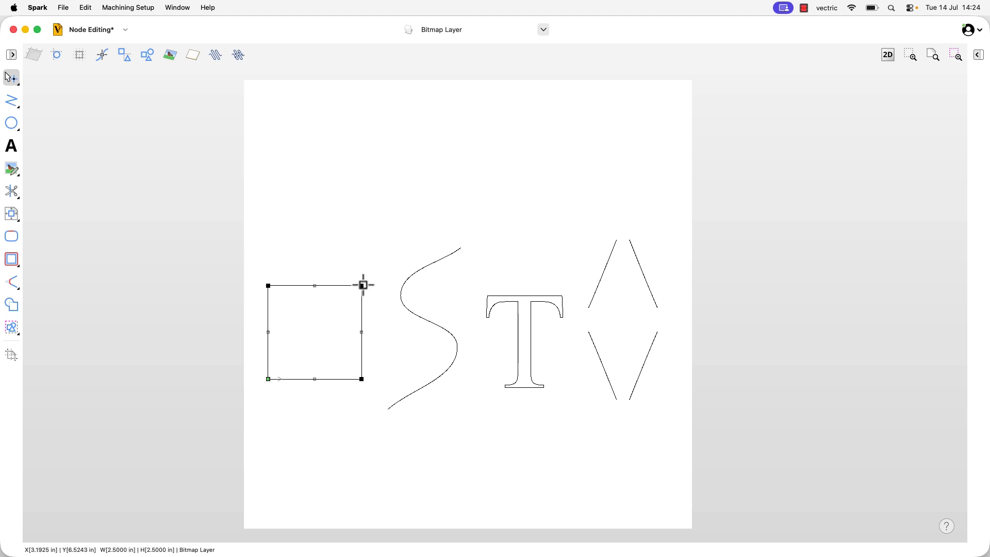
Move the square's top-right and top-left corner nodes straight up 1 in to form a taller rectangle.
drag(361, 286, 363, 252)
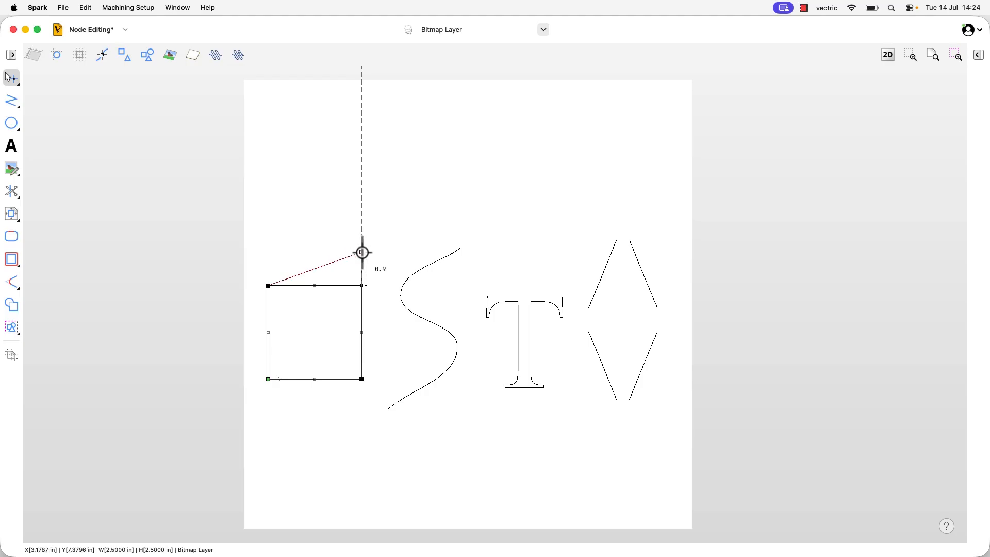
drag(363, 252, 363, 253)
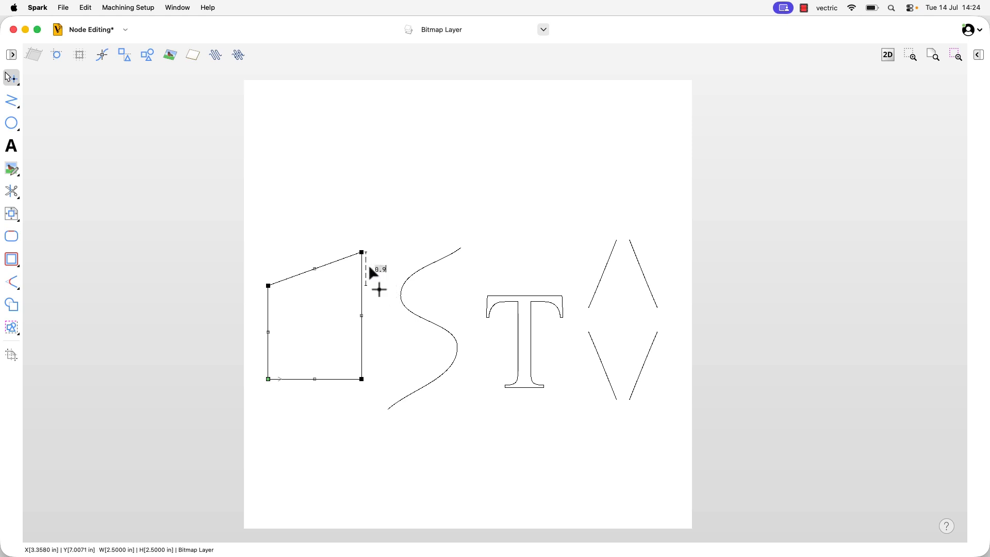
key(Up)
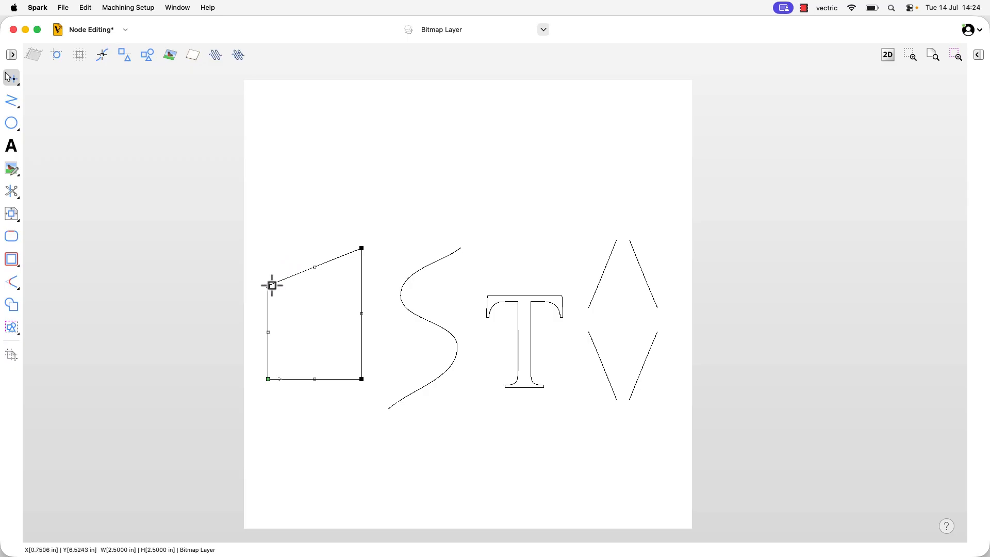
drag(269, 286, 268, 248)
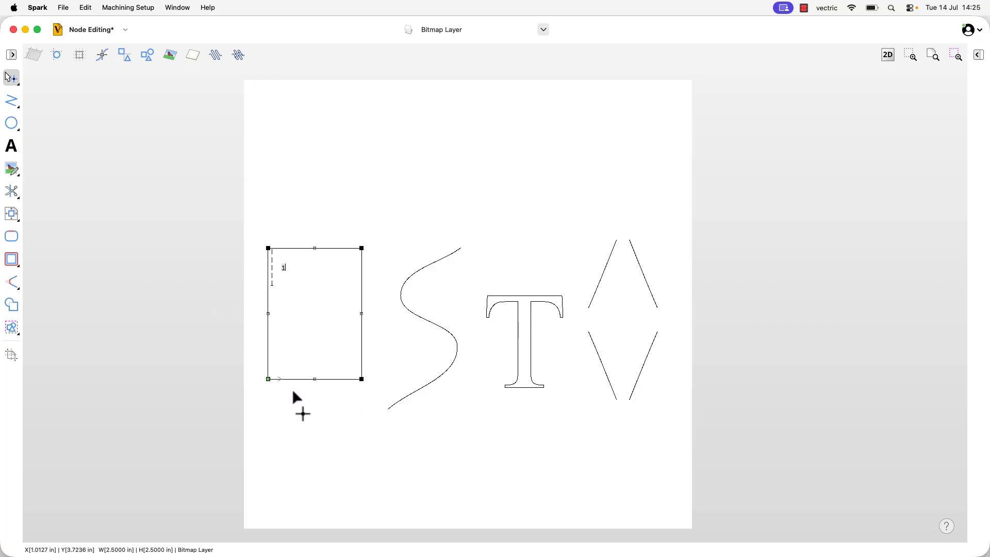
click(284, 269)
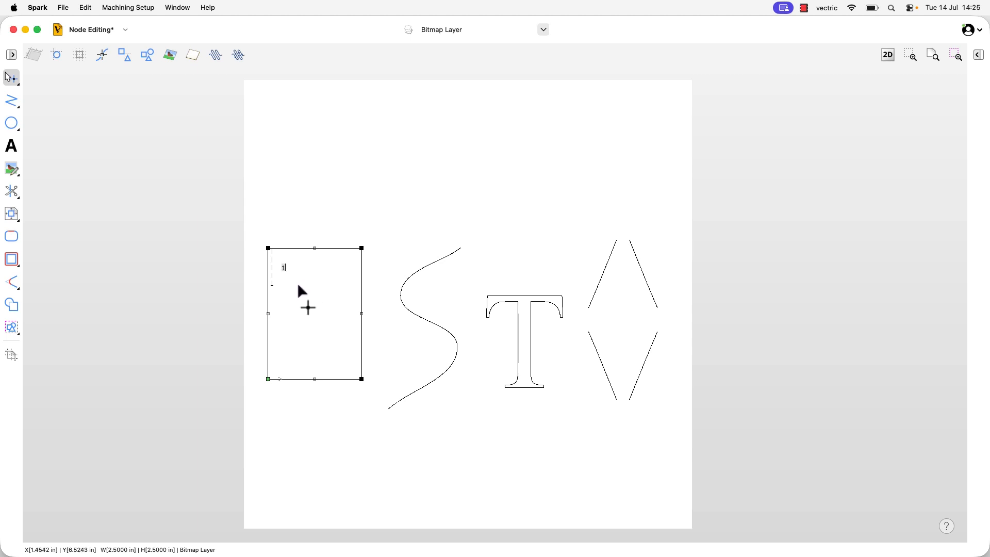
Pull the midpoint of the rectangle's top edge straight up 1.0 in to form a peak.
mouse_move(322, 246)
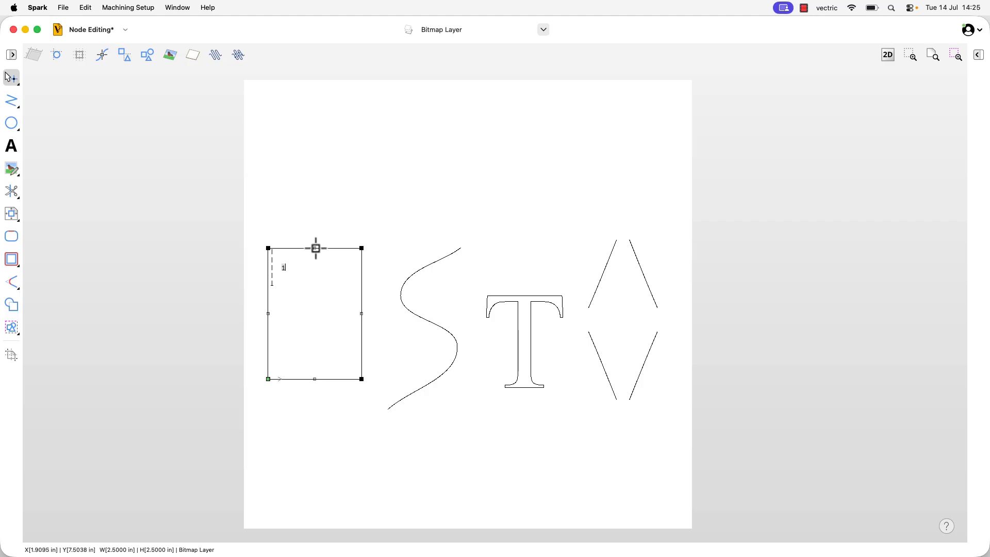
drag(317, 249, 316, 210)
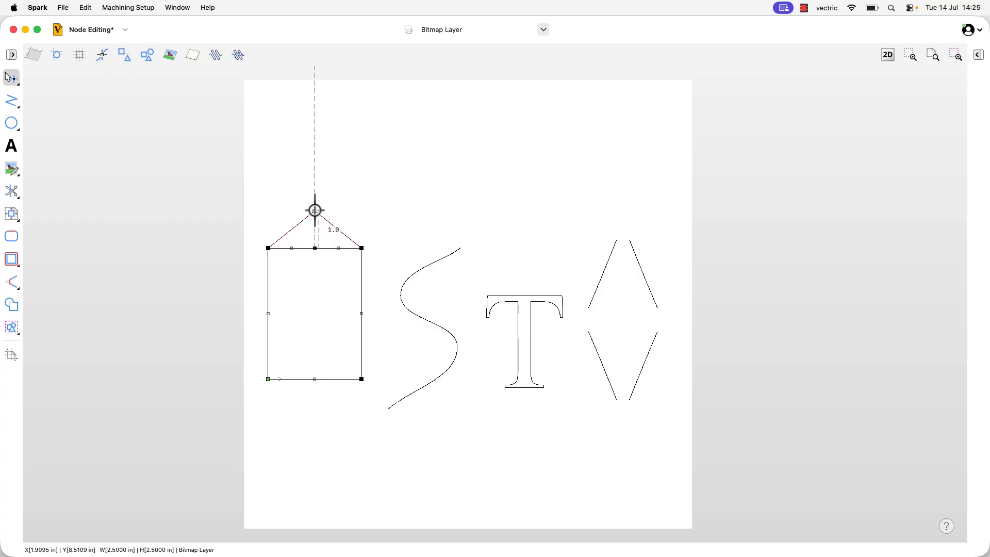
drag(316, 210, 316, 211)
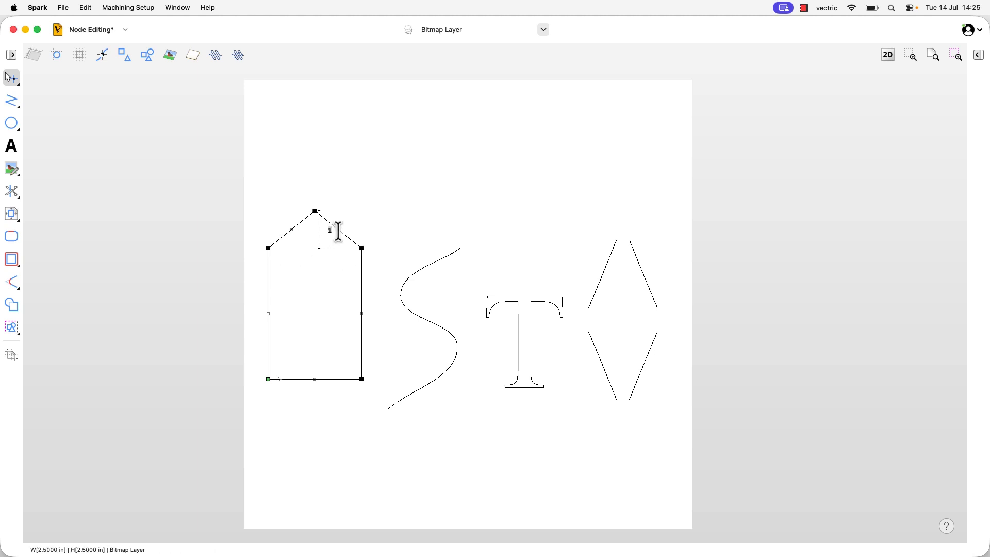
Delete the peak node, undo that deletion, and delete the node again.
right_click(315, 211)
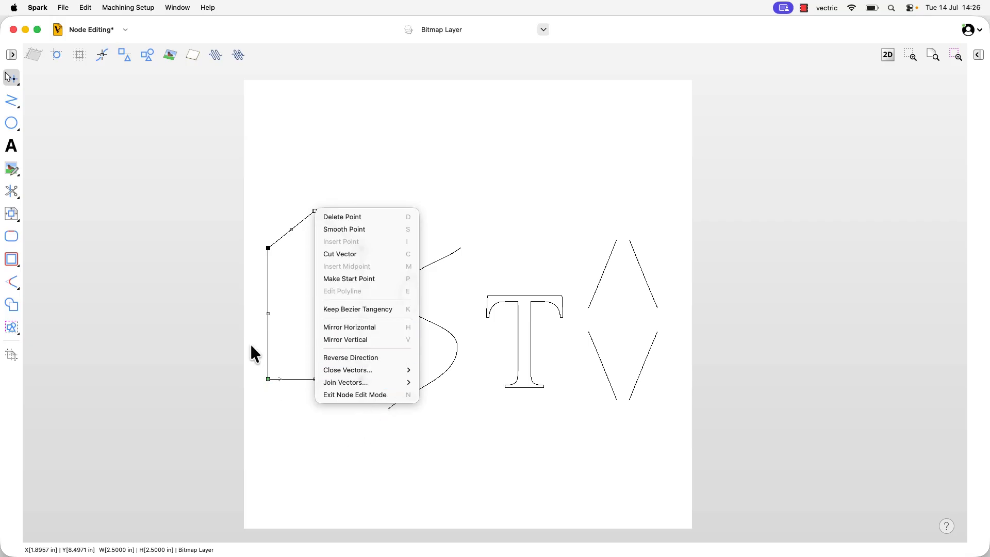
click(345, 219)
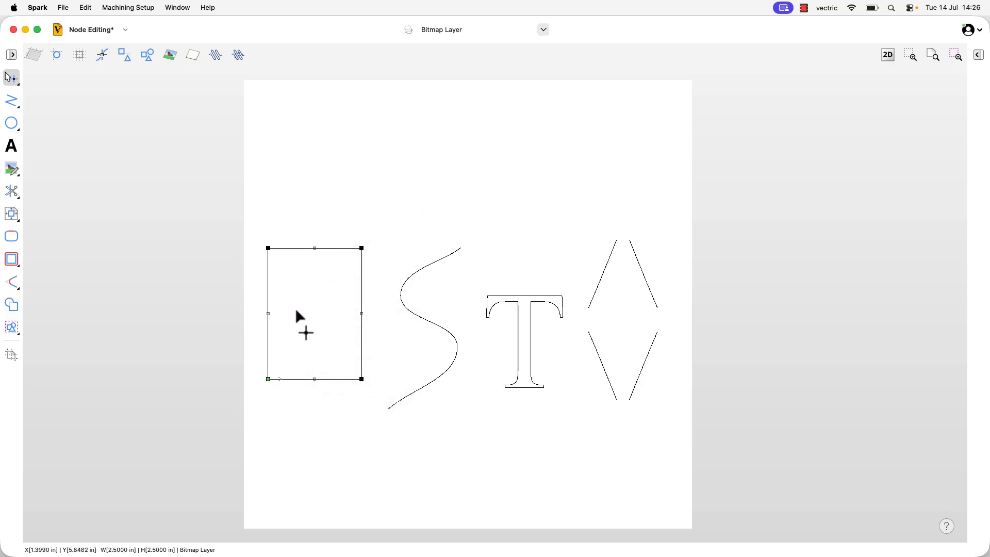
key(super+z)
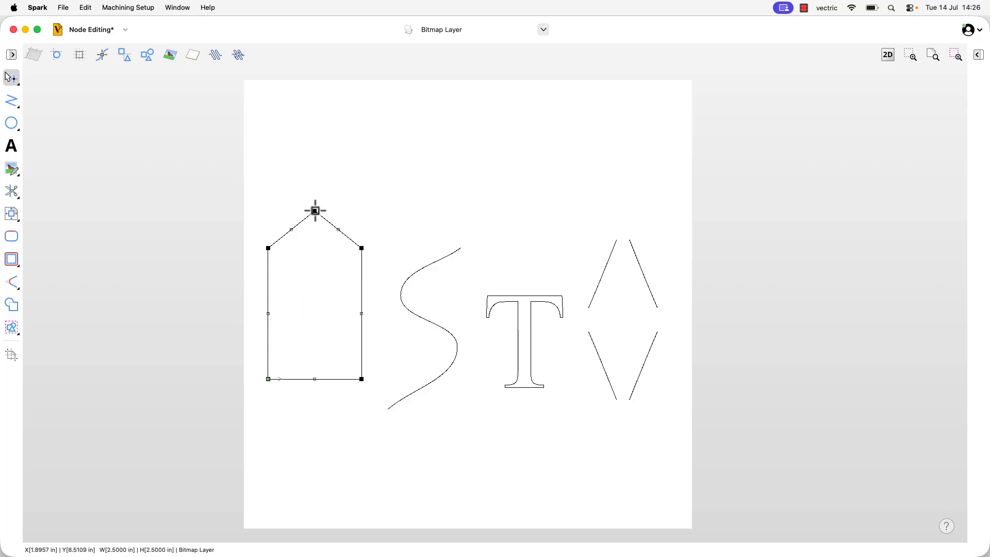
key(d)
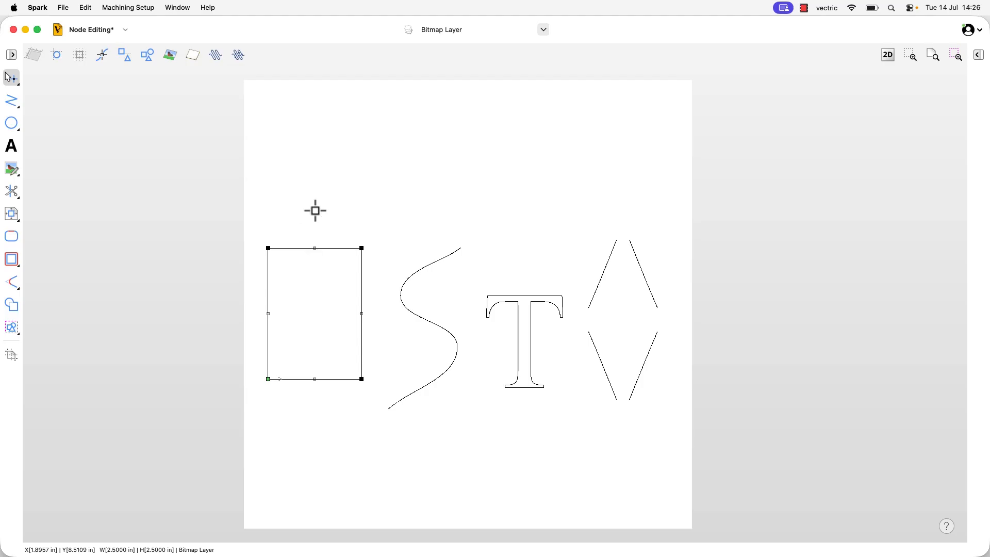
Make the rectangle's top-left corner a smooth point and select each of its two Bezier handles.
right_click(268, 249)
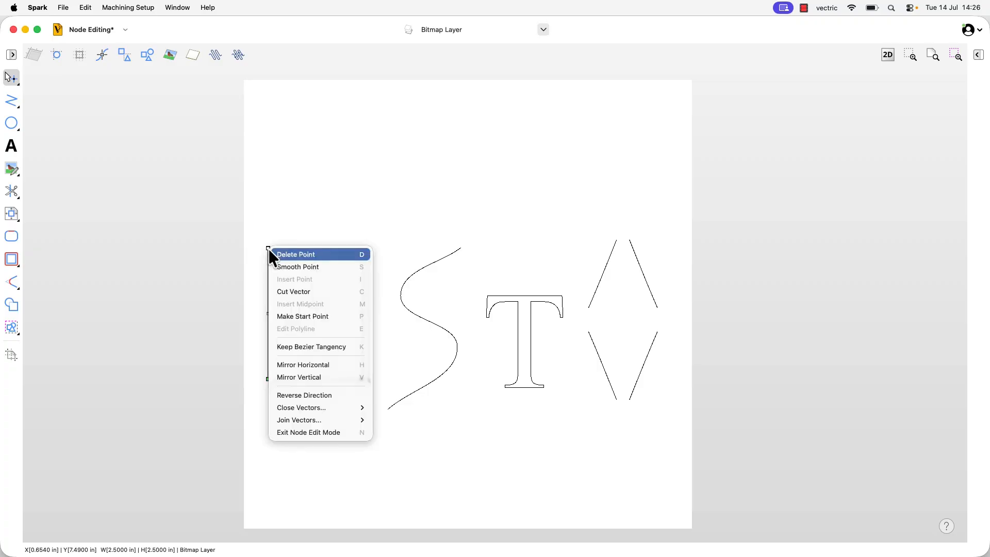
click(302, 268)
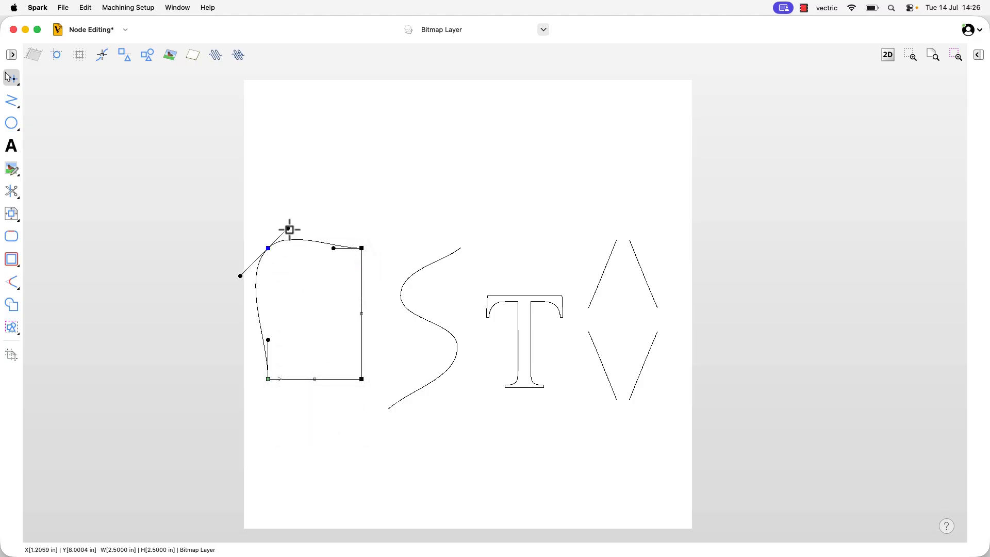
drag(290, 230, 241, 278)
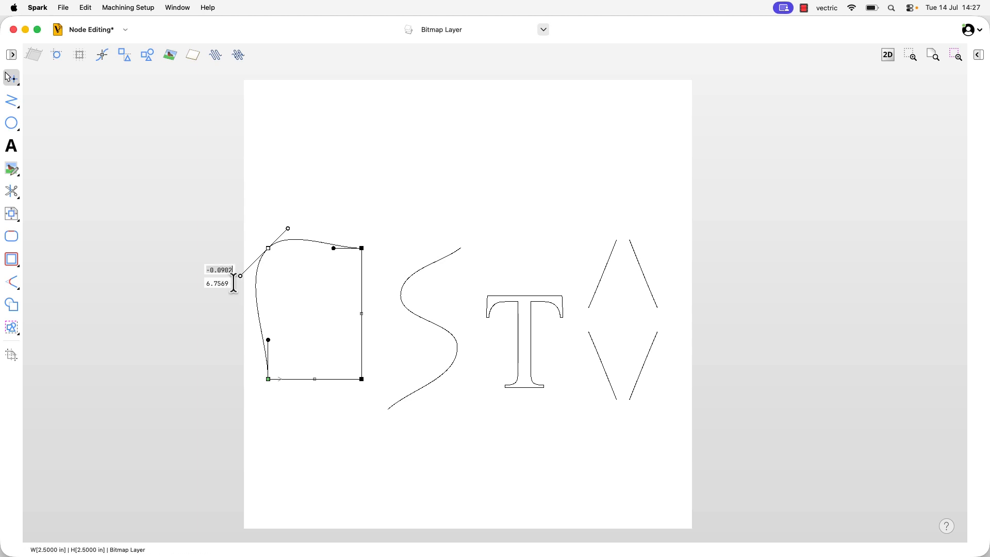
click(288, 228)
mouse_move(287, 228)
mouse_down()
mouse_move(279, 219)
mouse_move(279, 230)
mouse_move(288, 228)
mouse_up()
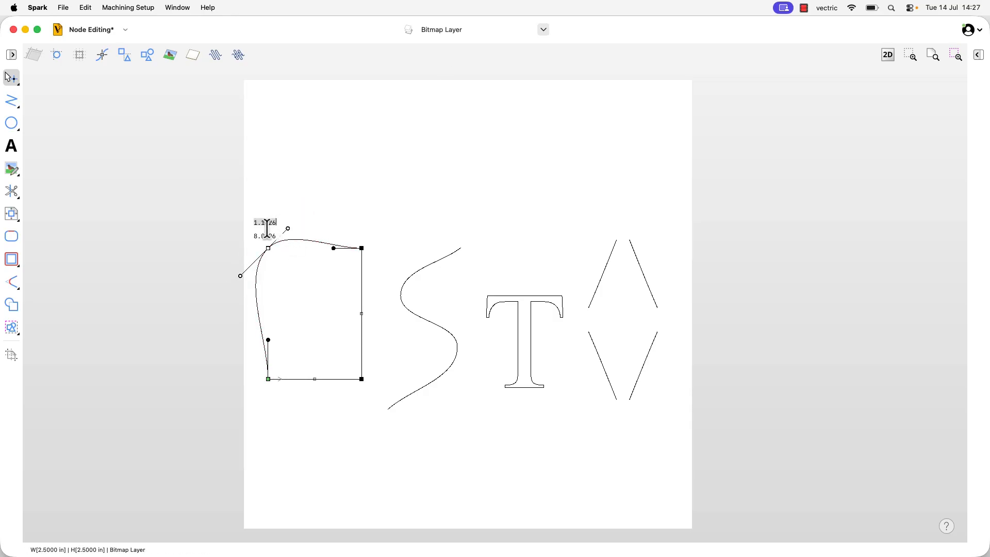
Turn off Smooth Point at the top-left corner and align its two handles with the top and left edges.
right_click(269, 249)
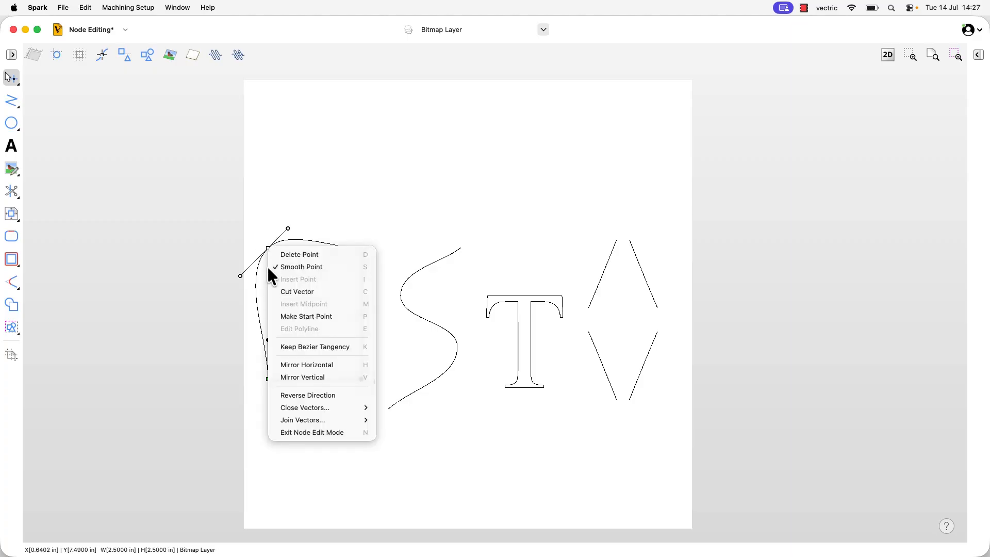
click(320, 271)
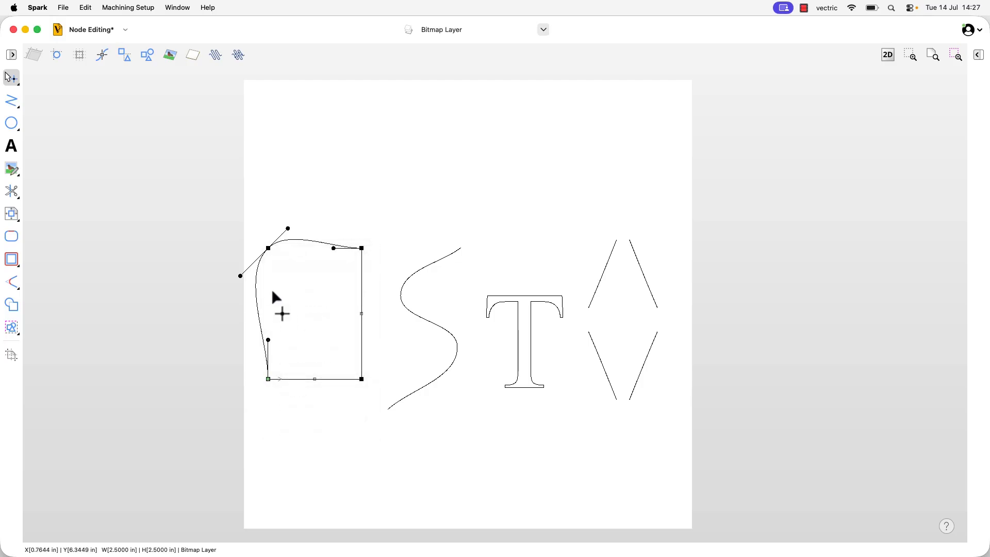
drag(292, 228, 291, 249)
drag(241, 275, 268, 279)
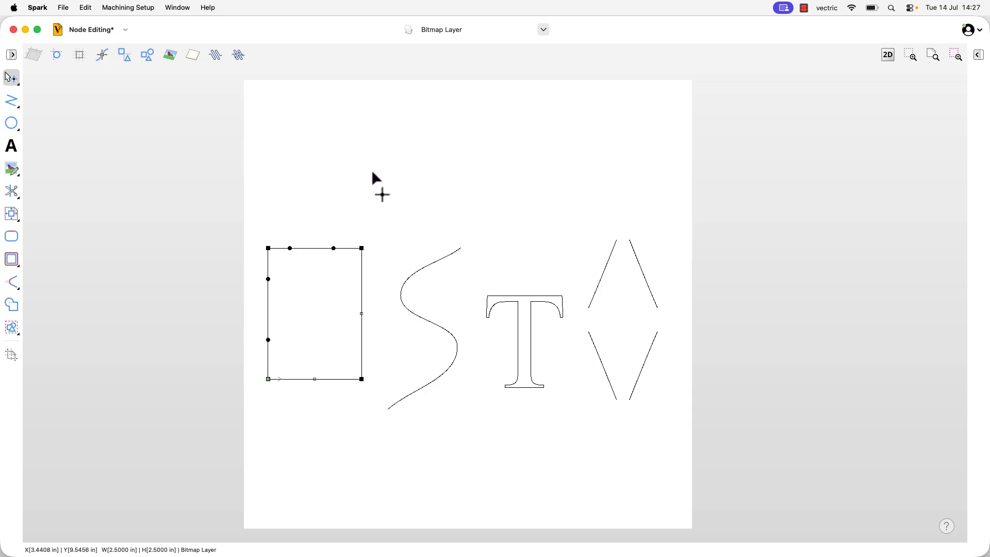
key(n)
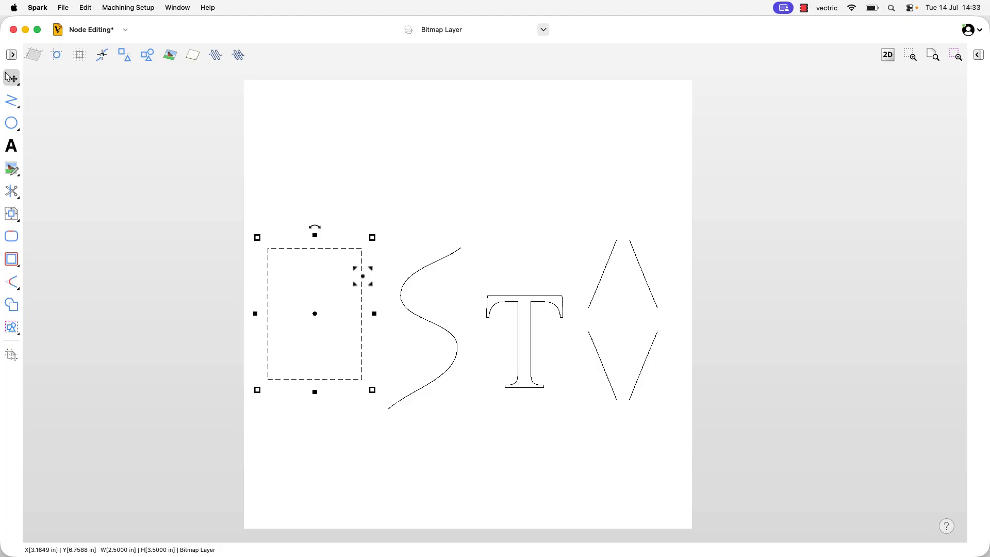
Cut the rectangle's vector at its top-left and top-right corner nodes in node edit mode.
right_click(362, 277)
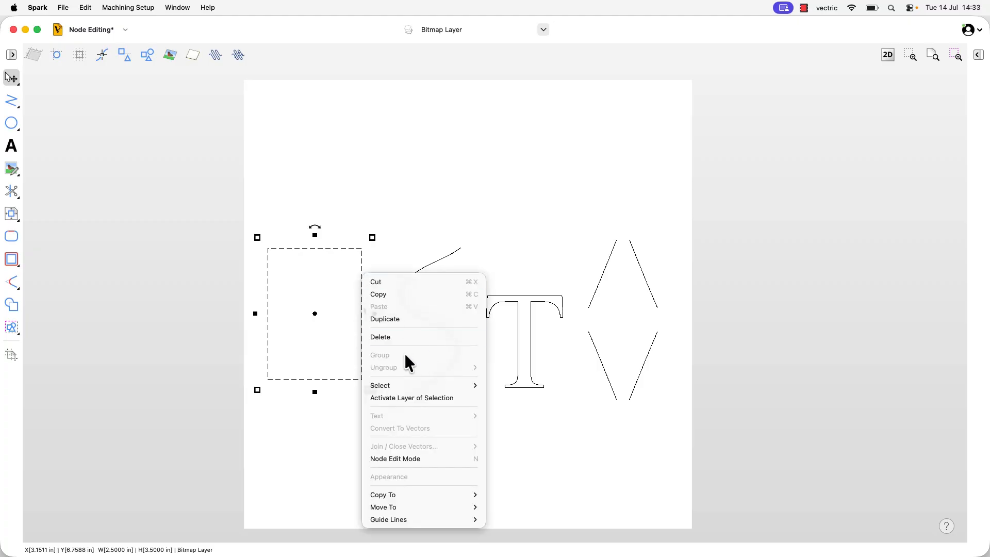
click(426, 459)
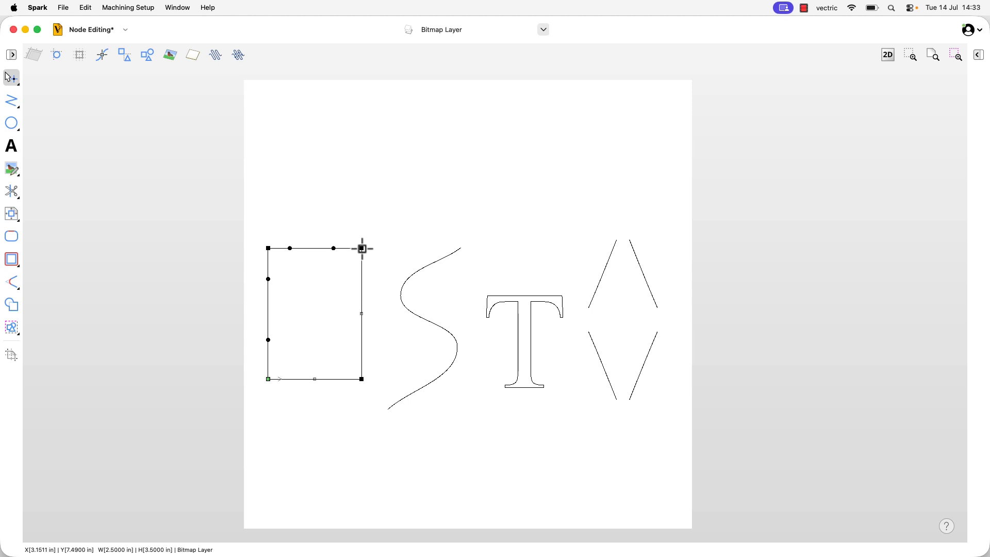
right_click(269, 250)
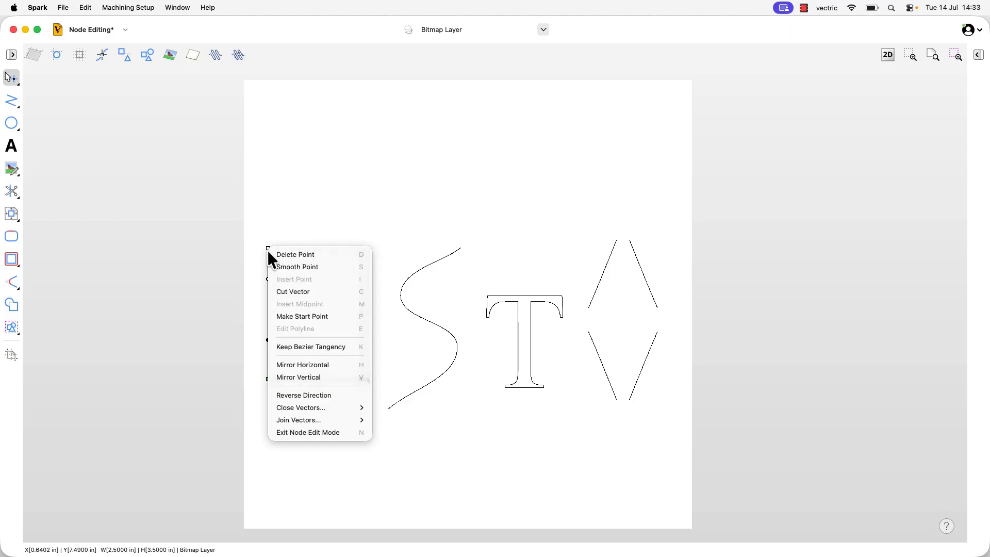
click(304, 293)
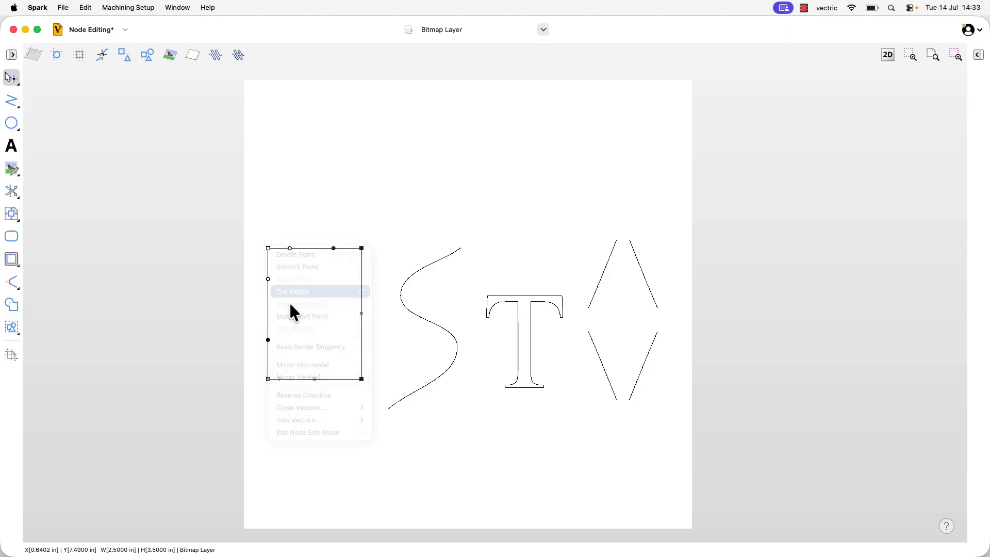
right_click(361, 248)
click(381, 293)
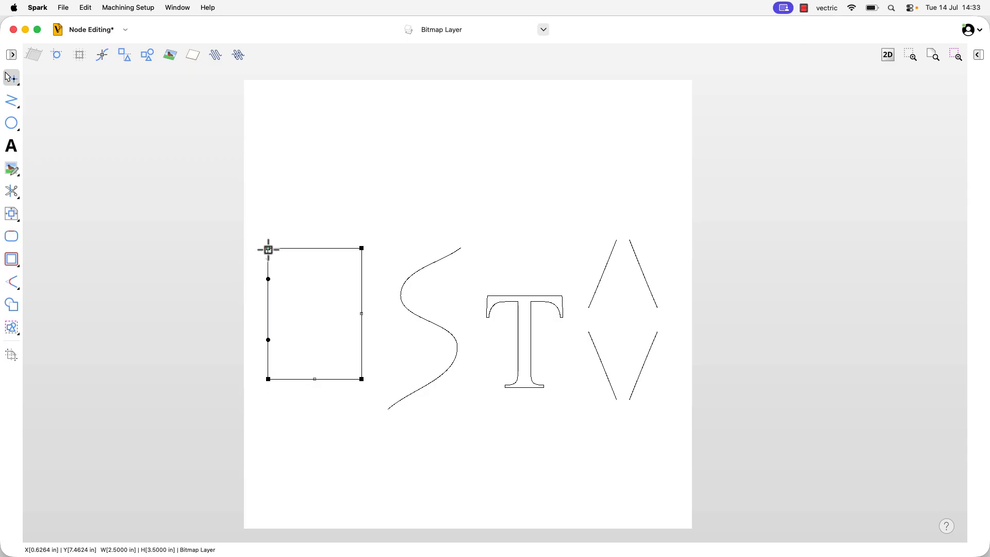
Pull the open shape's left end about 0.39 in outward and 0.58 in up, and its right end about 0.30 in outward and 0.52 in up.
drag(269, 249, 255, 227)
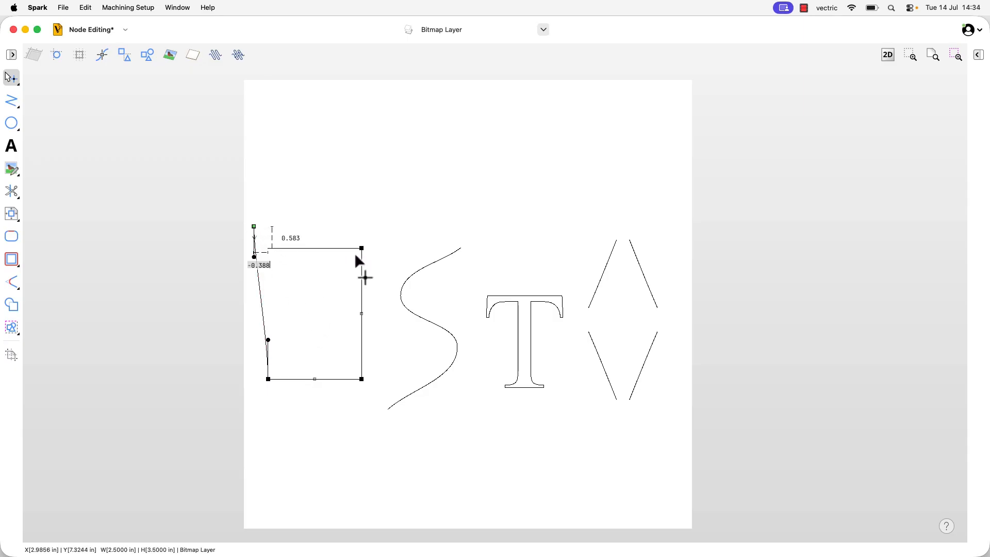
drag(362, 248, 373, 229)
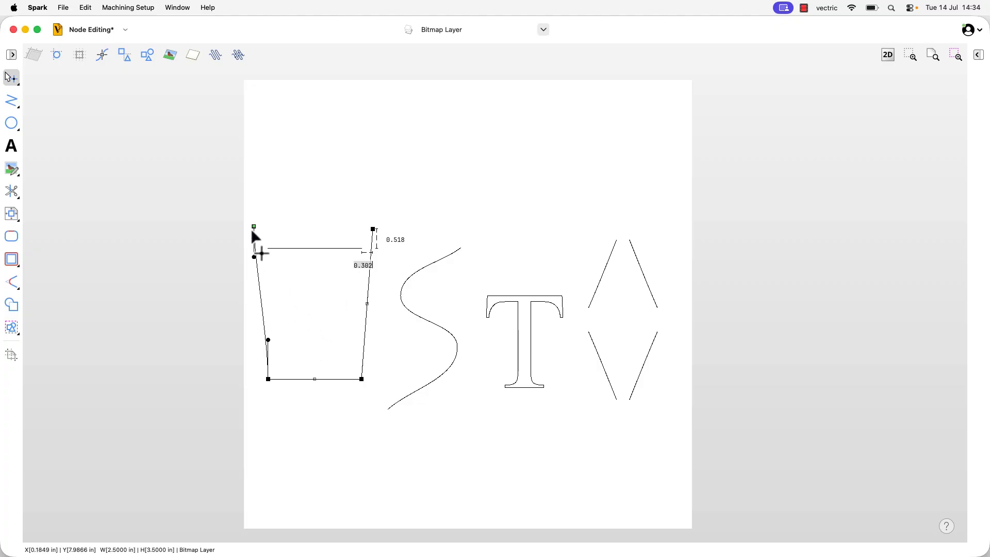
Raise both ends of the separated top line 1.3 in so it sits above the open shape.
click(313, 249)
drag(271, 250, 268, 200)
drag(359, 250, 360, 198)
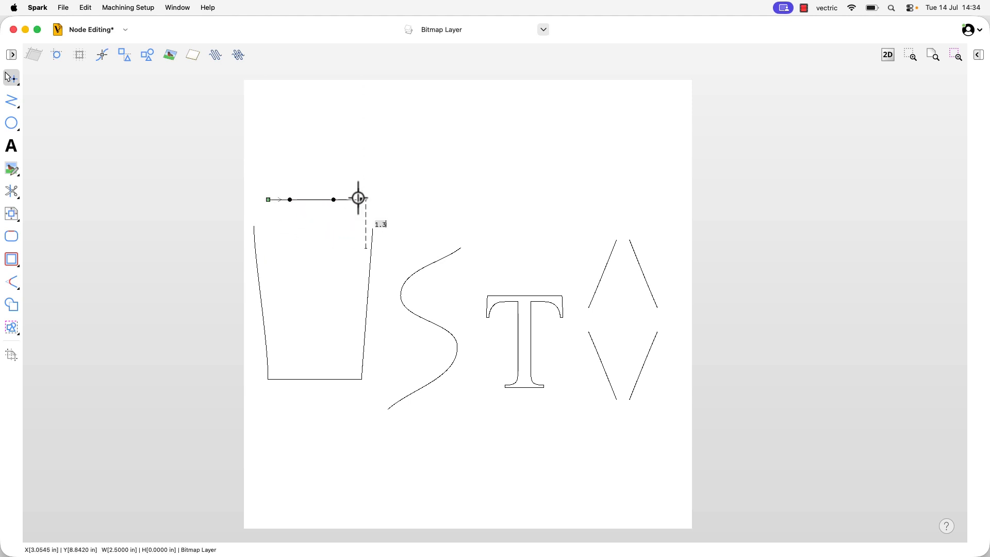
click(329, 286)
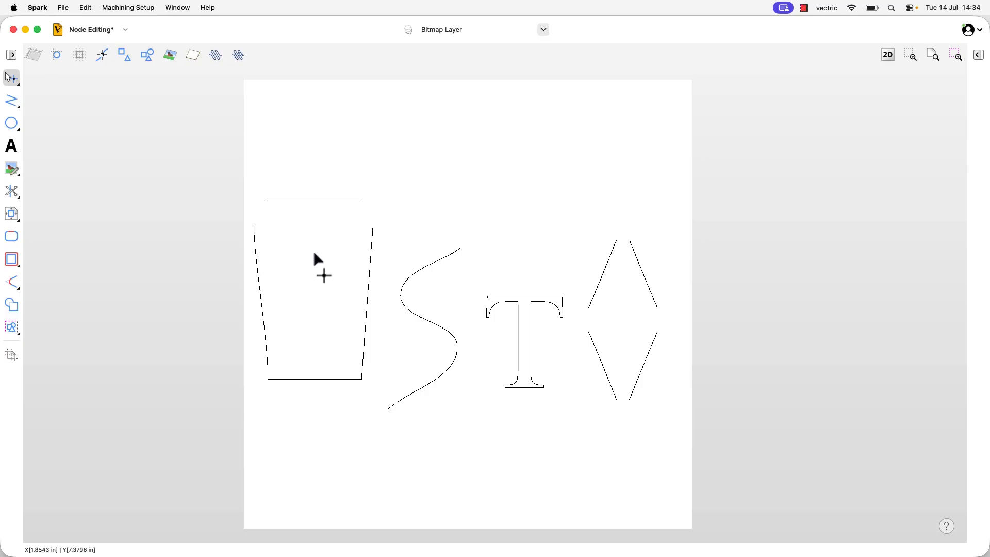
click(316, 200)
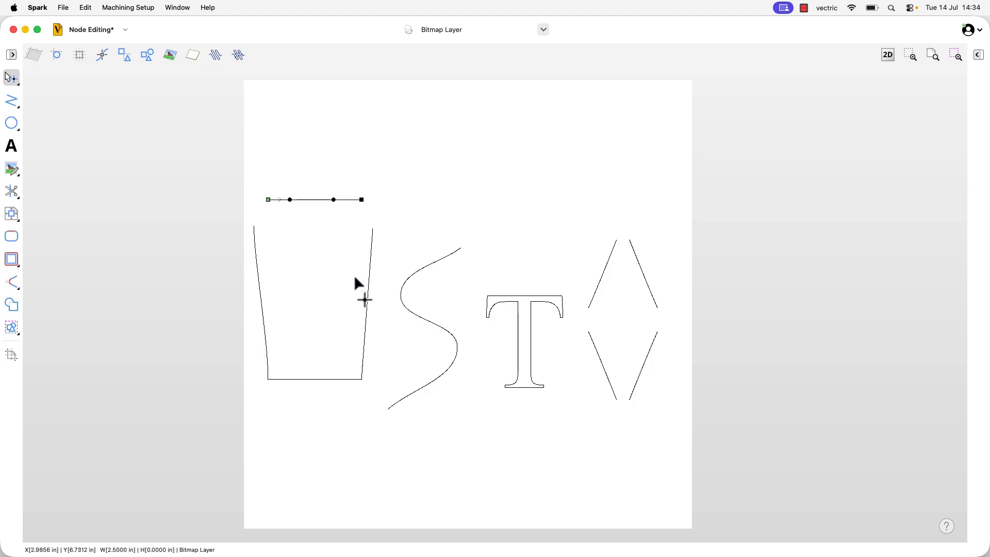
Set the X coordinate of the open shape's upper-right end node to 3.5.
click(372, 243)
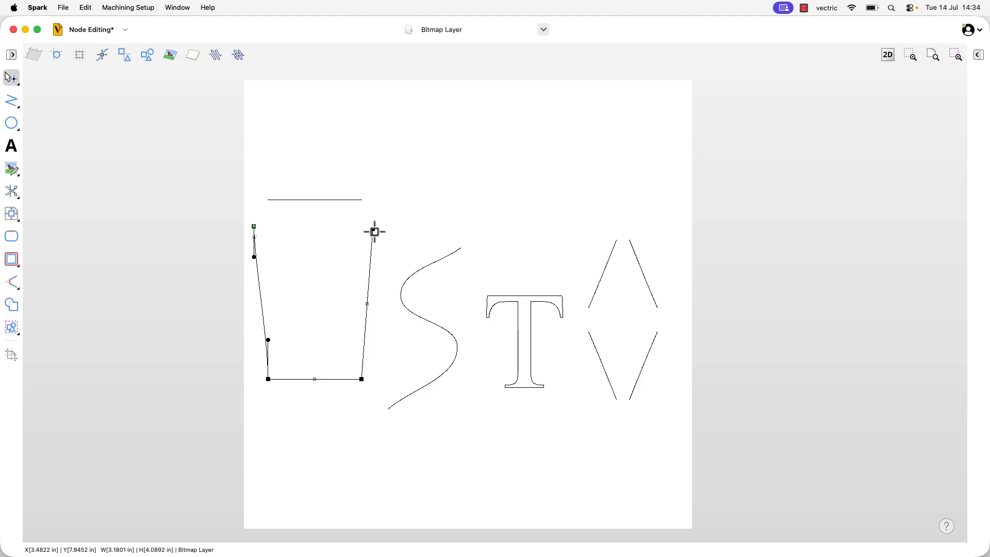
click(374, 230)
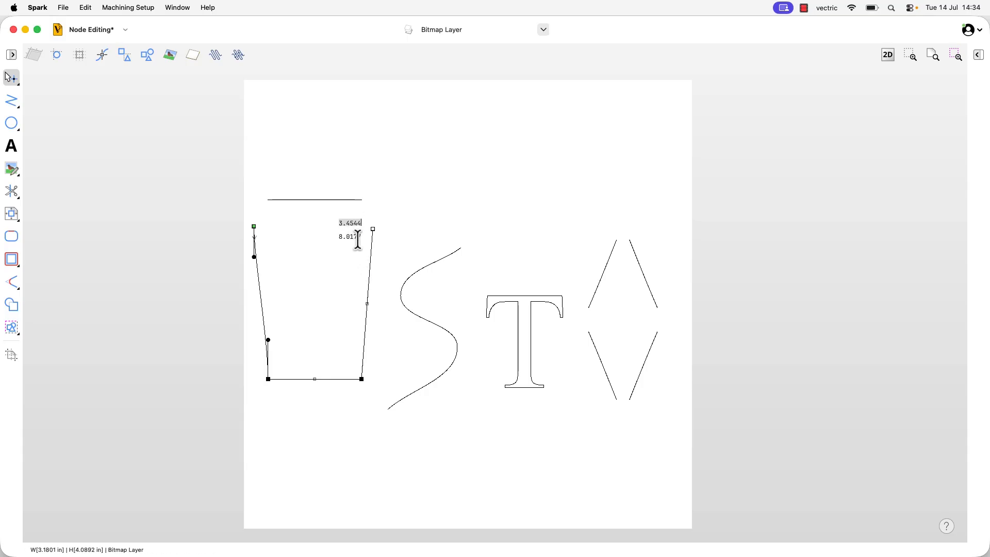
click(357, 225)
double_click(358, 224)
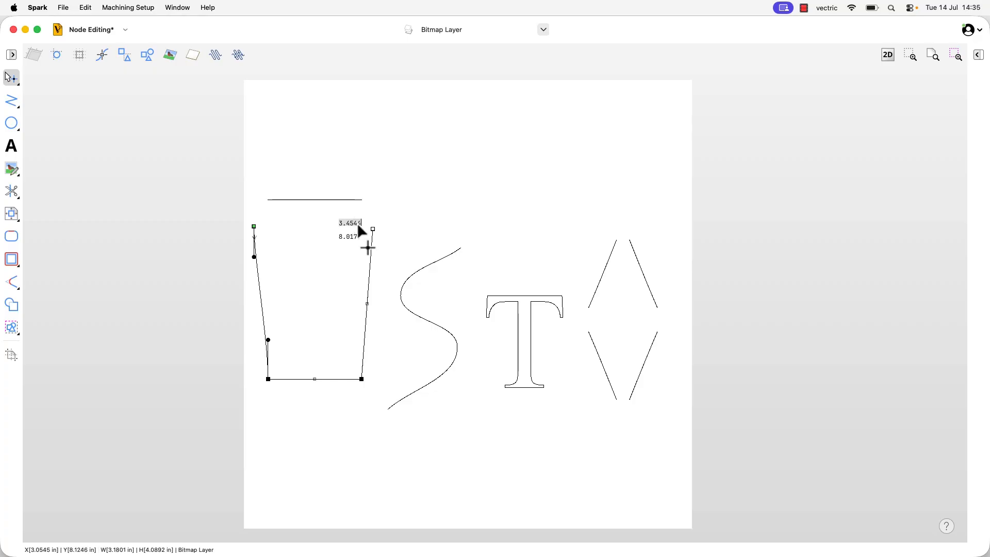
text(3)
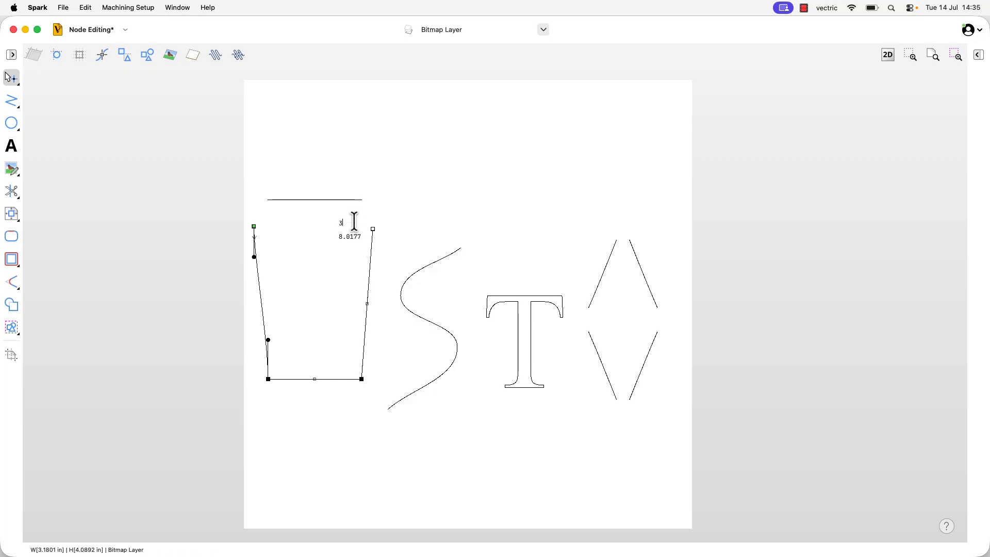
text(.5)
key(Return)
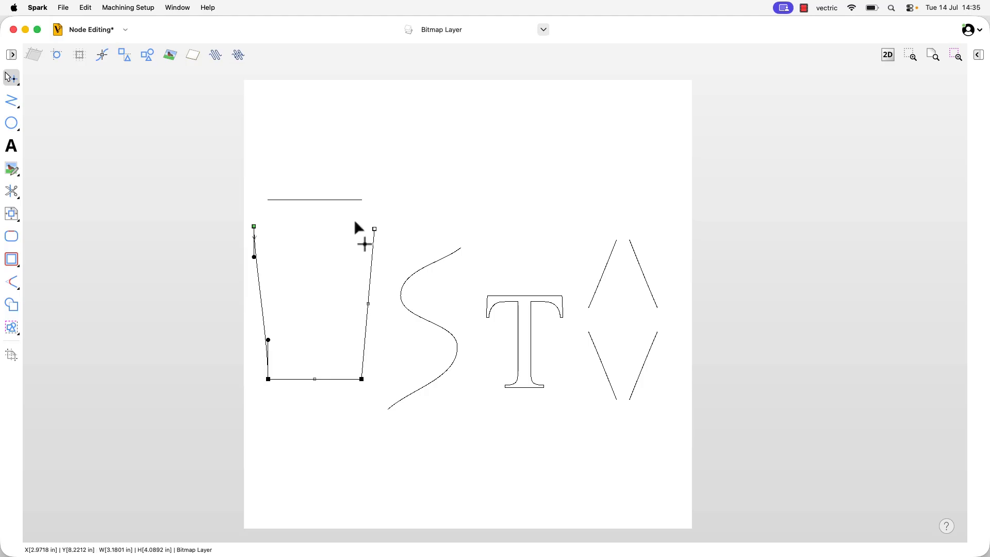
Set the Y coordinate of the open shape's upper-right end node to 8.
click(373, 228)
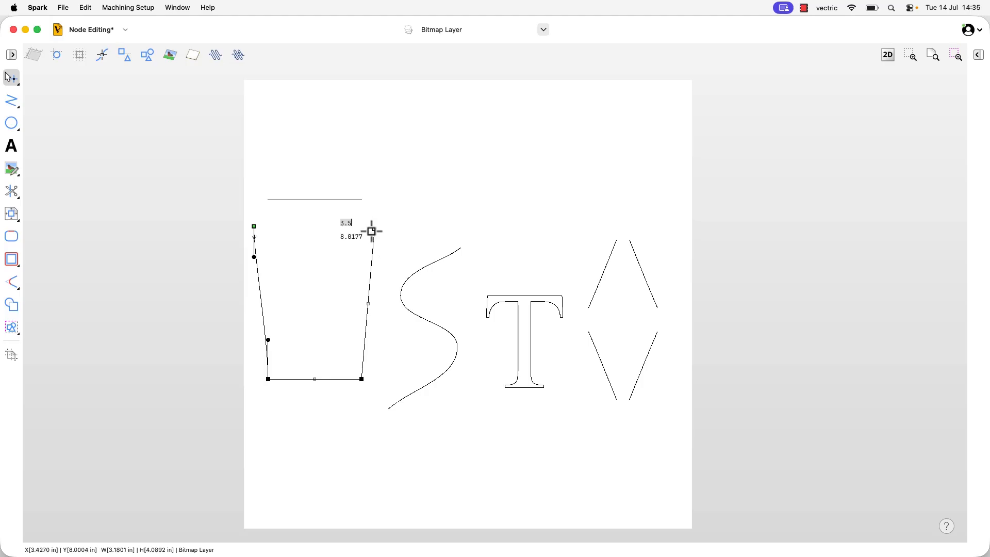
key(Tab)
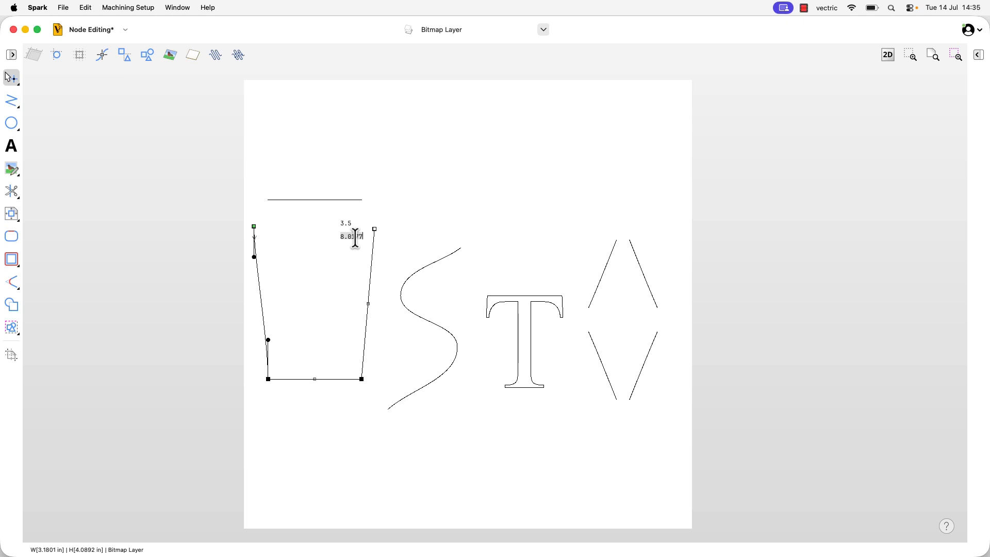
text(8)
key(Return)
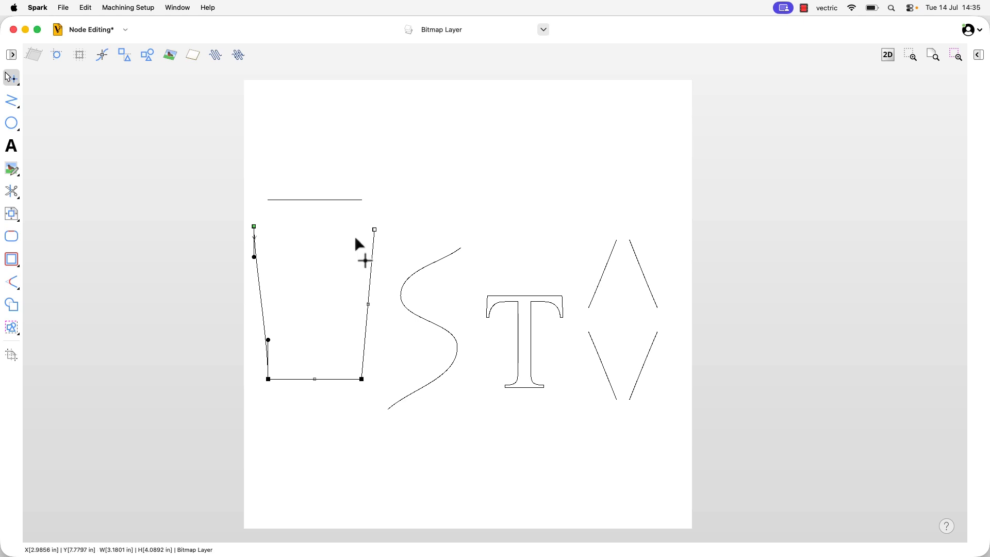
click(377, 228)
drag(375, 234, 375, 229)
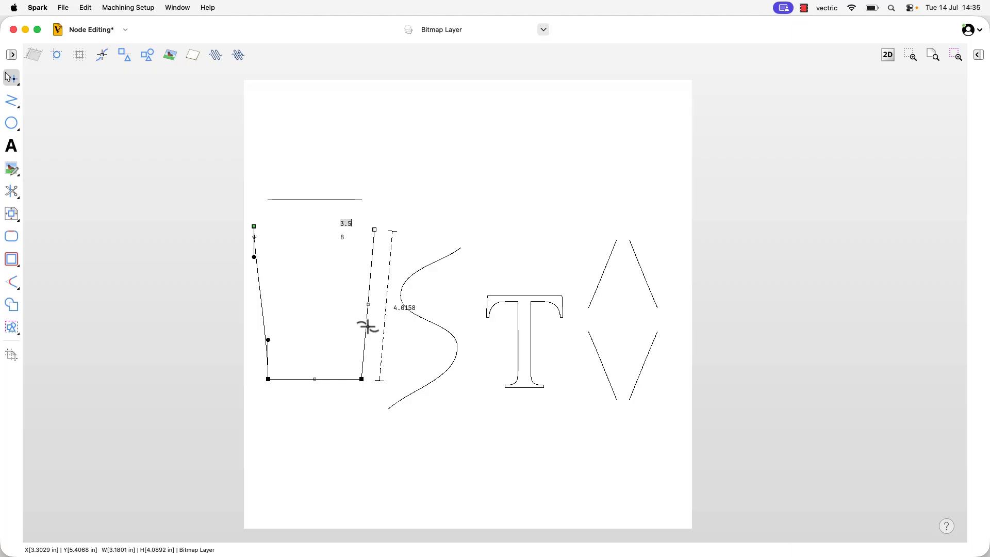
Convert the open shape's right side to a Bezier span and bend it into an S-like curve with its two control handles.
right_click(371, 279)
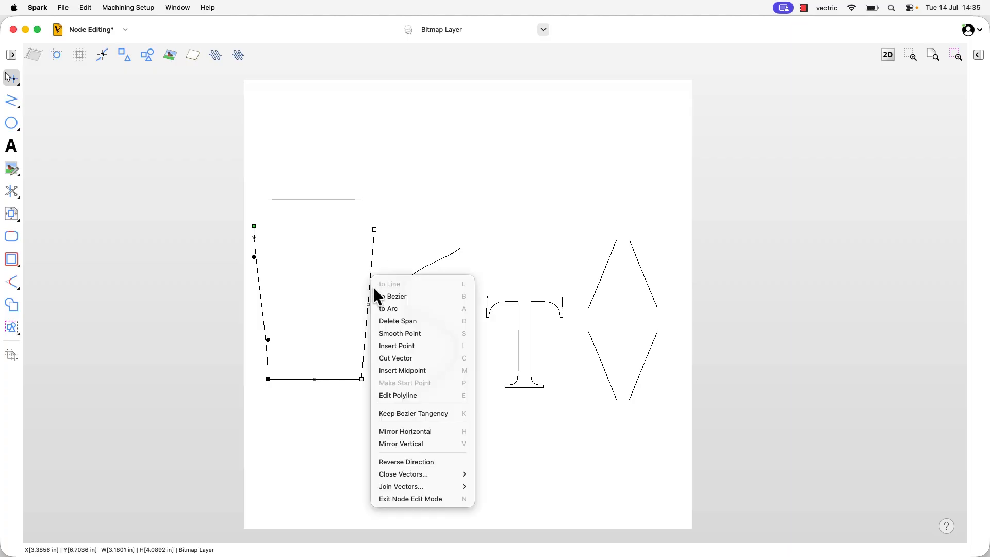
click(410, 296)
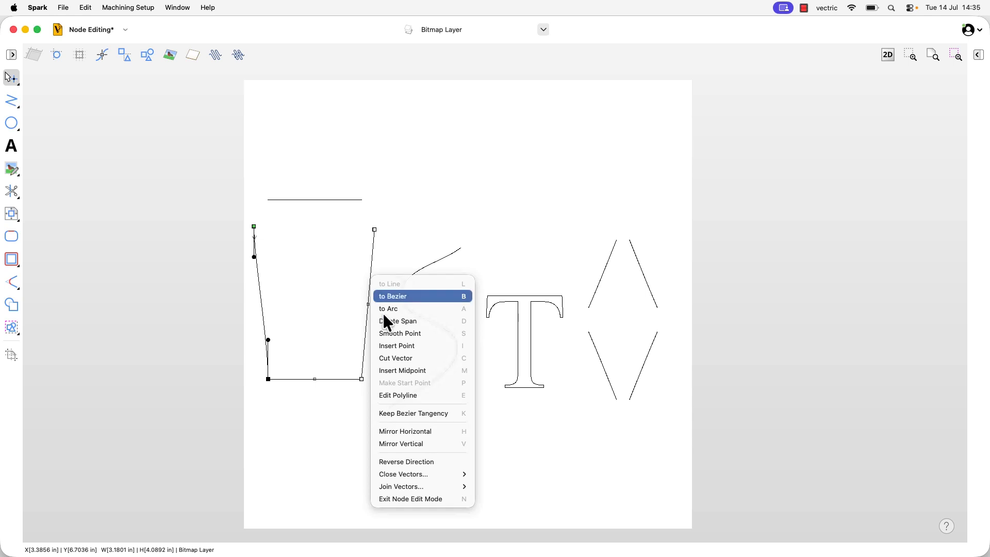
drag(373, 273, 401, 242)
drag(366, 336, 283, 321)
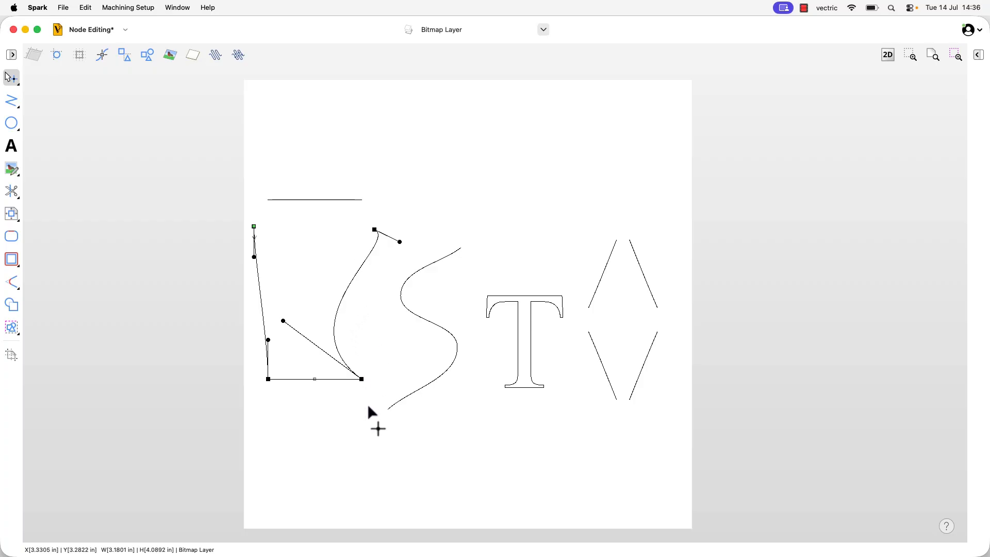
Convert the open shape's bottom span to an arc bulging downward.
right_click(333, 381)
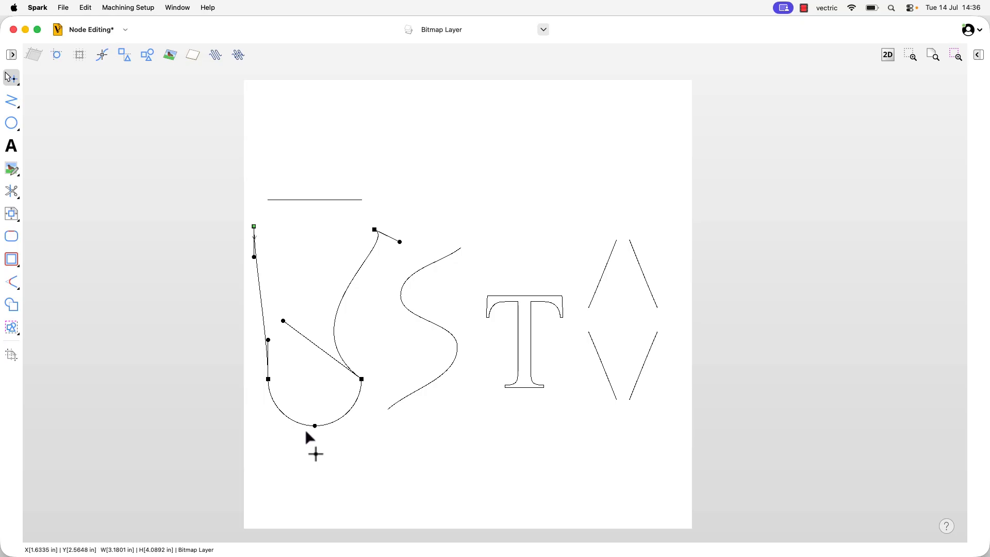
mouse_move(312, 427)
mouse_down()
mouse_move(310, 387)
mouse_move(308, 424)
mouse_up()
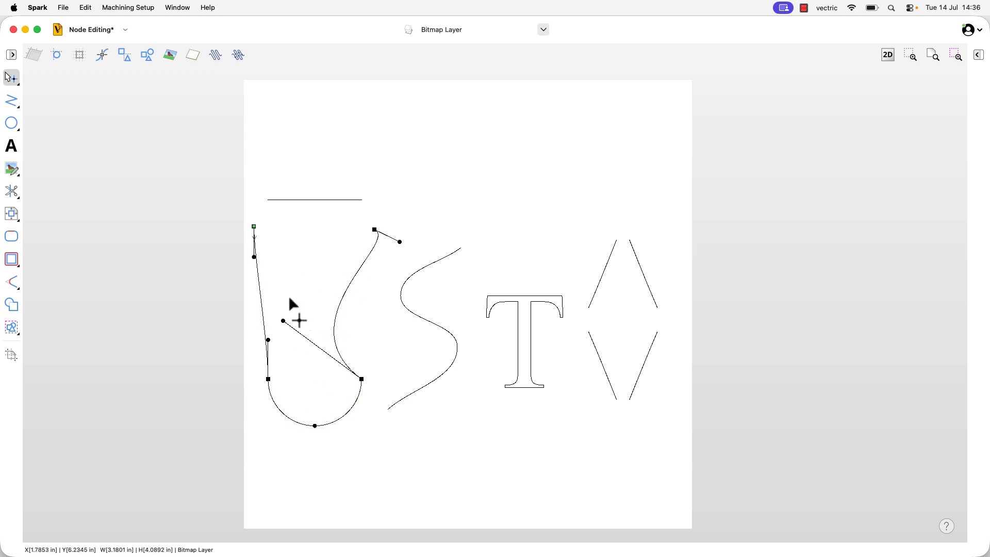
Check the span options on the open shape's left side, and delete the span of the separate line above the shape.
right_click(263, 292)
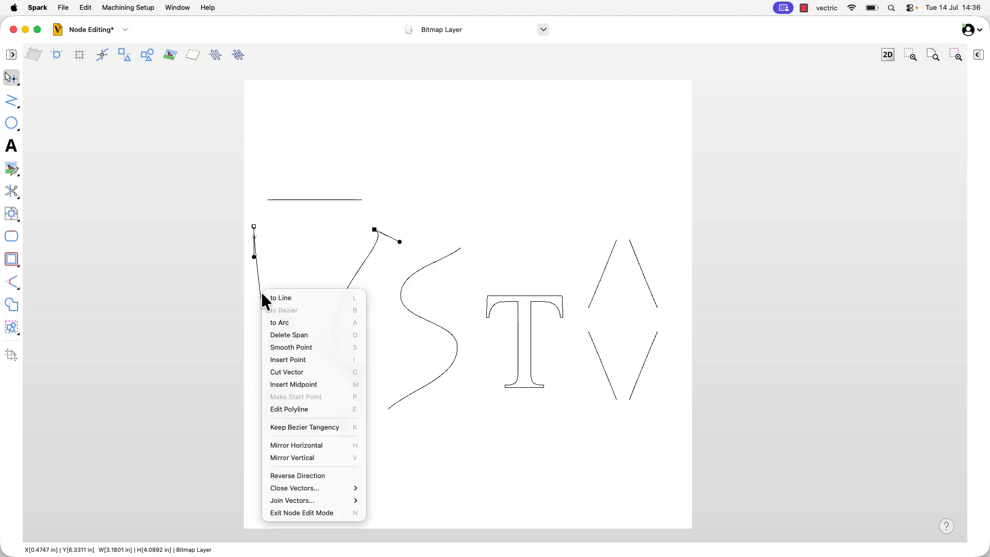
click(317, 335)
click(321, 199)
right_click(320, 199)
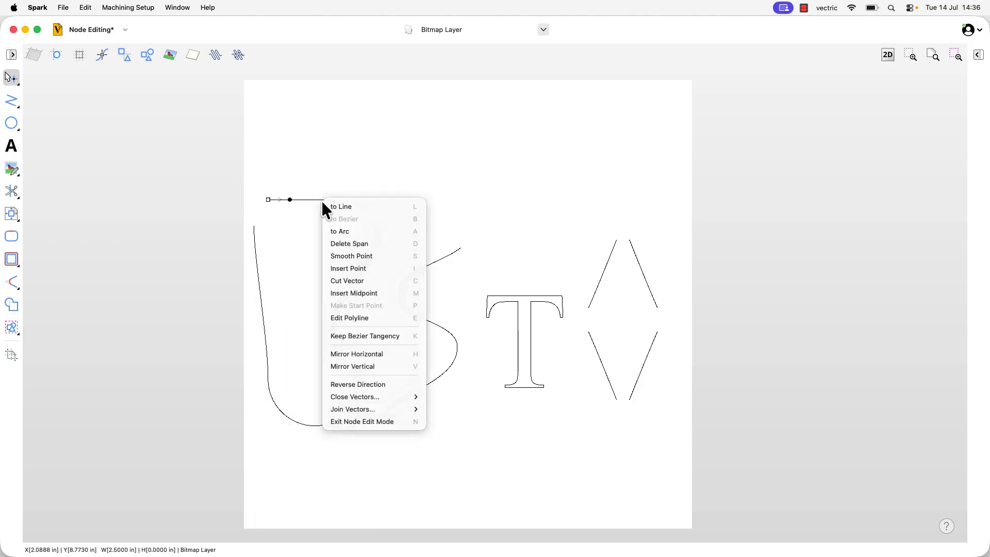
click(343, 248)
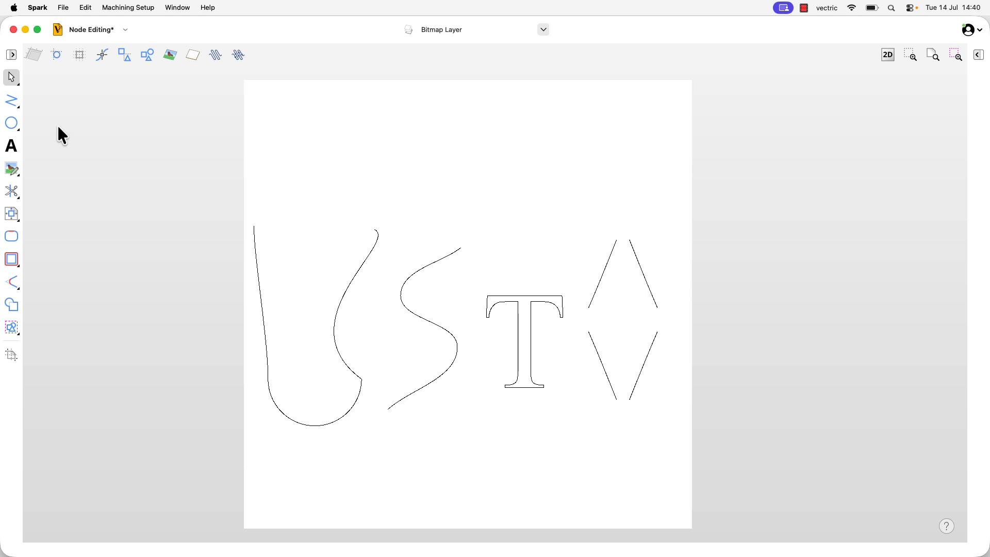
Draw a rectangle about 6.2 in wide and 1.9 in high above the existing shapes and put it into node edit mode.
click(17, 124)
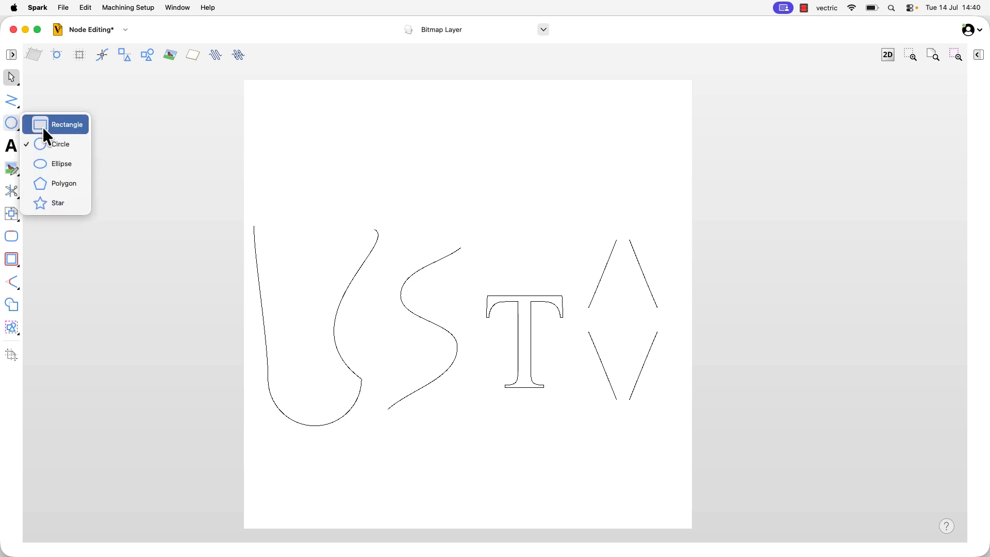
click(42, 126)
drag(358, 112, 589, 183)
key(n)
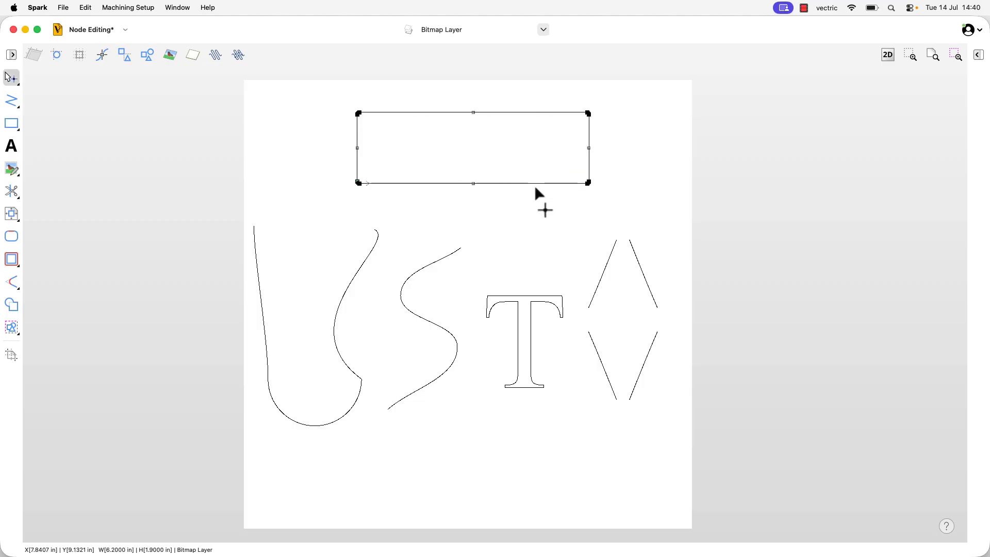
Pull the rectangle's bottom midpoint downward and its top midpoint about 0.5 in upward, and delete the whole shape.
drag(473, 184, 474, 206)
drag(474, 113, 474, 94)
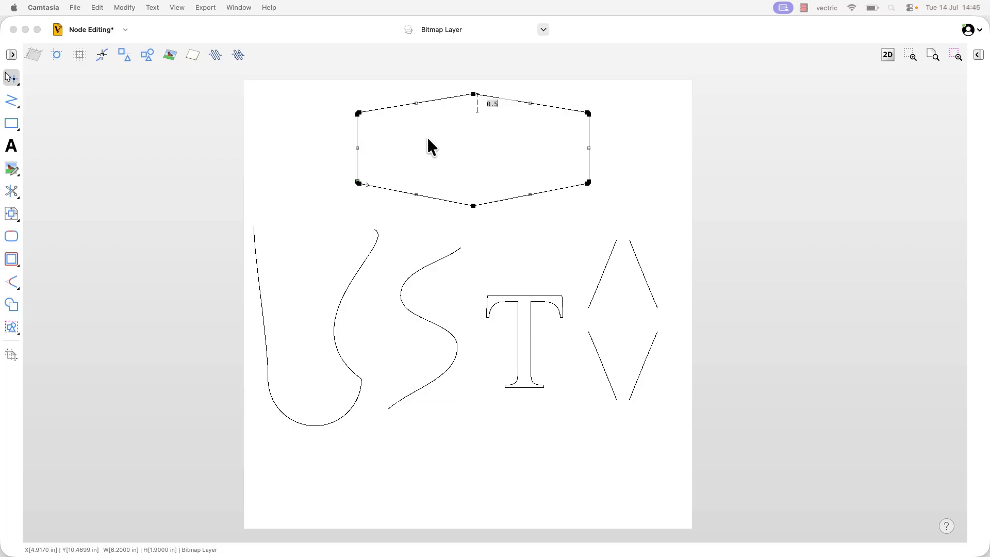
click(441, 99)
key(Delete)
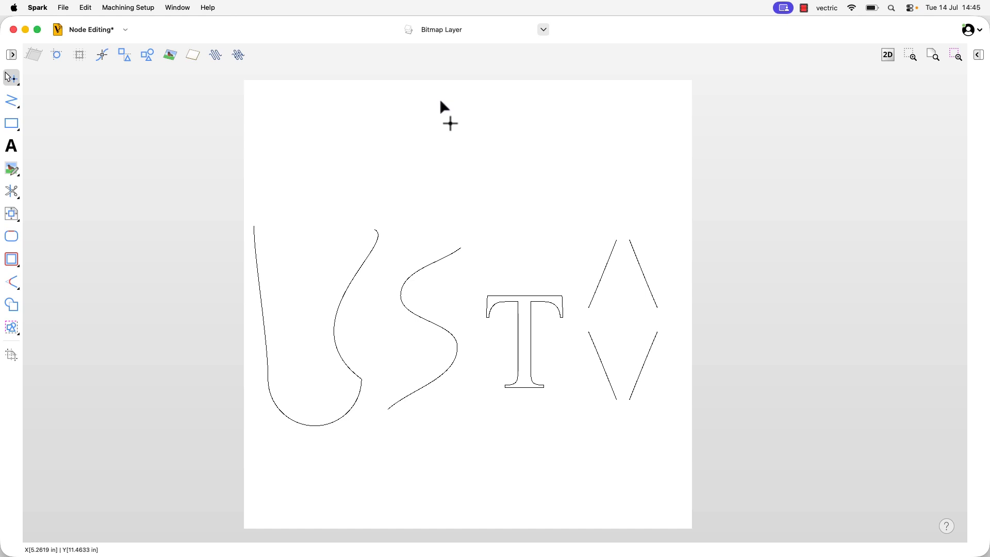
Continue the S-curve from its lower end with Edit Polyline, adding straight and curved spans, and close it at the upper end.
click(438, 262)
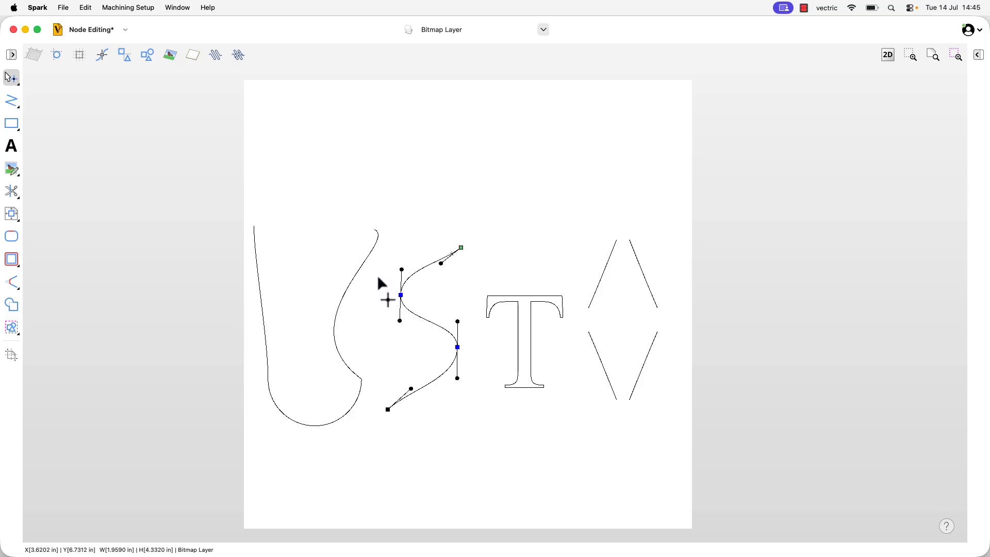
right_click(432, 264)
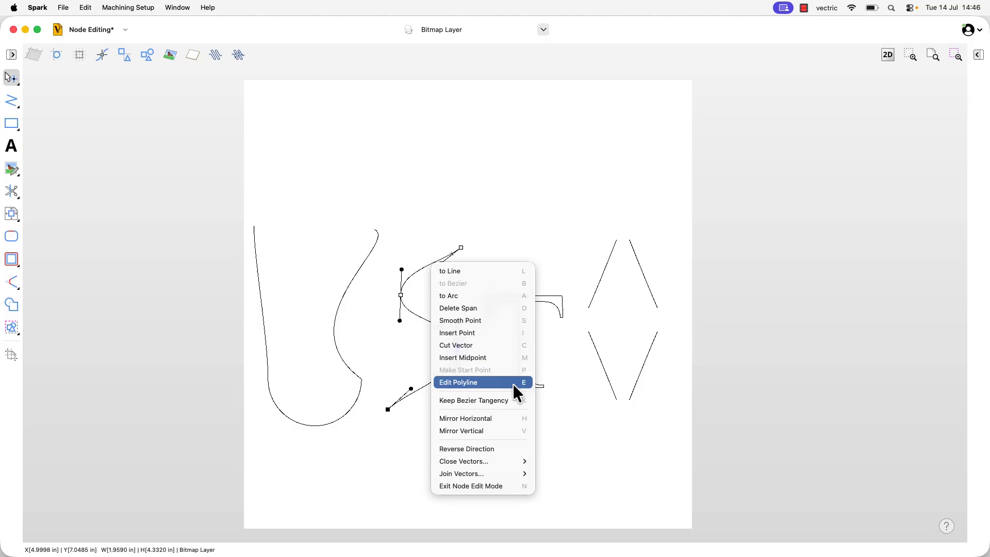
click(491, 382)
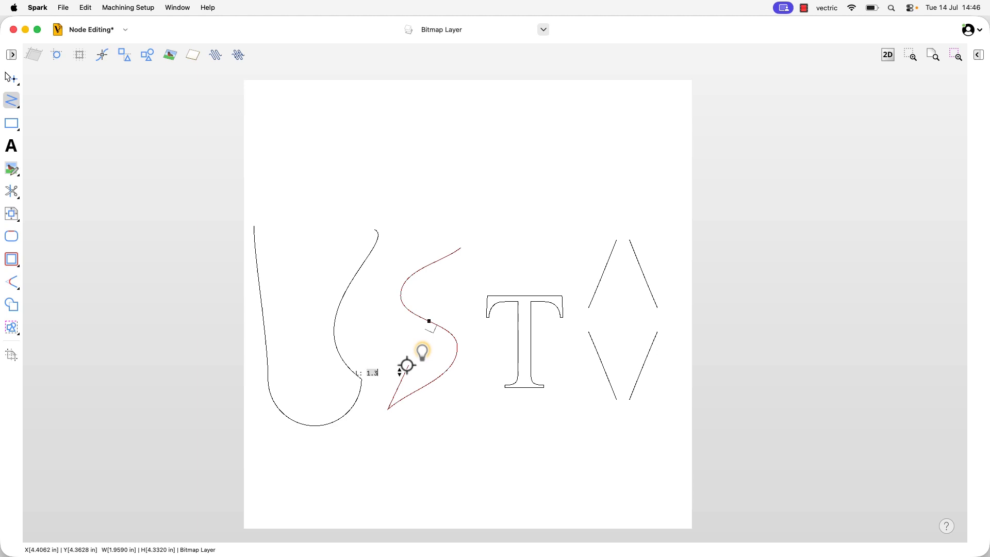
click(436, 352)
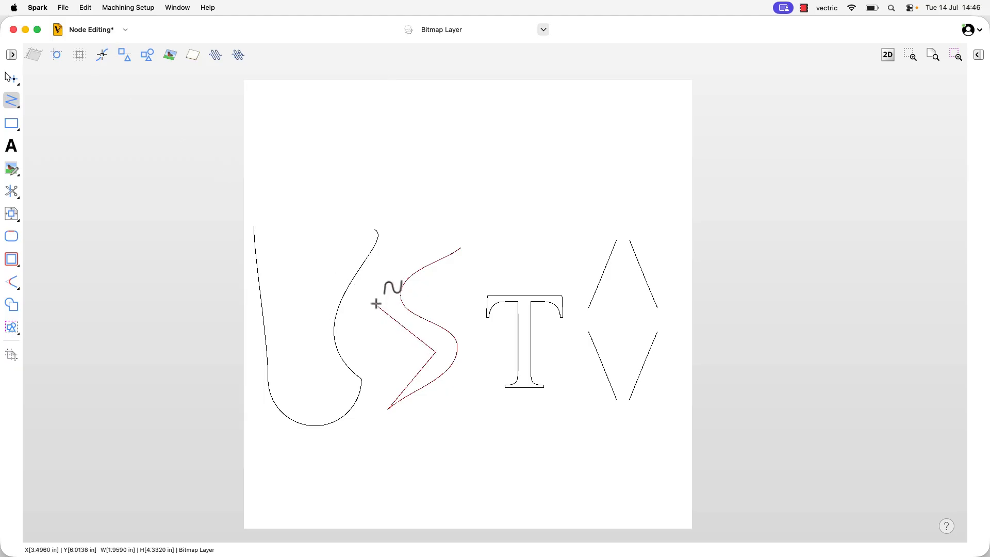
drag(375, 300, 420, 251)
click(404, 254)
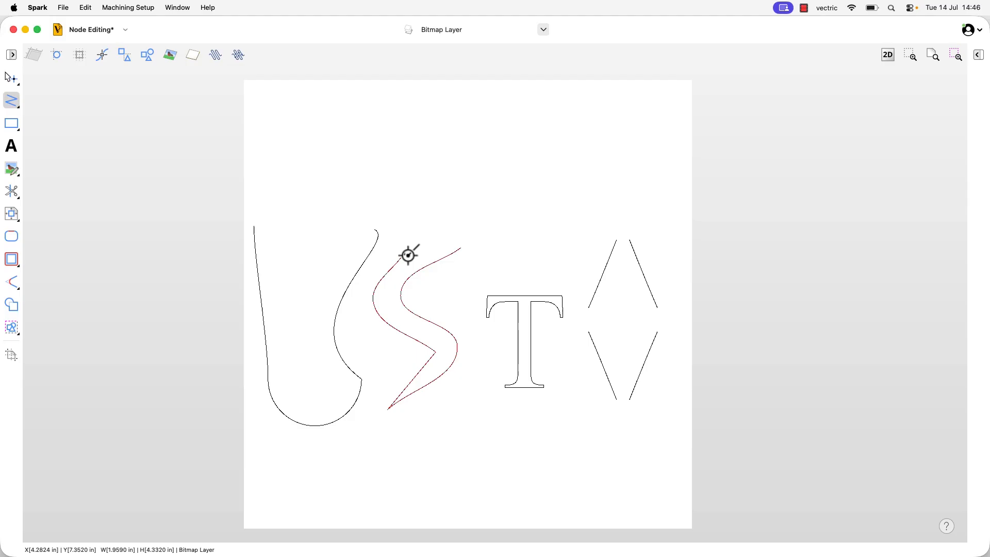
click(459, 251)
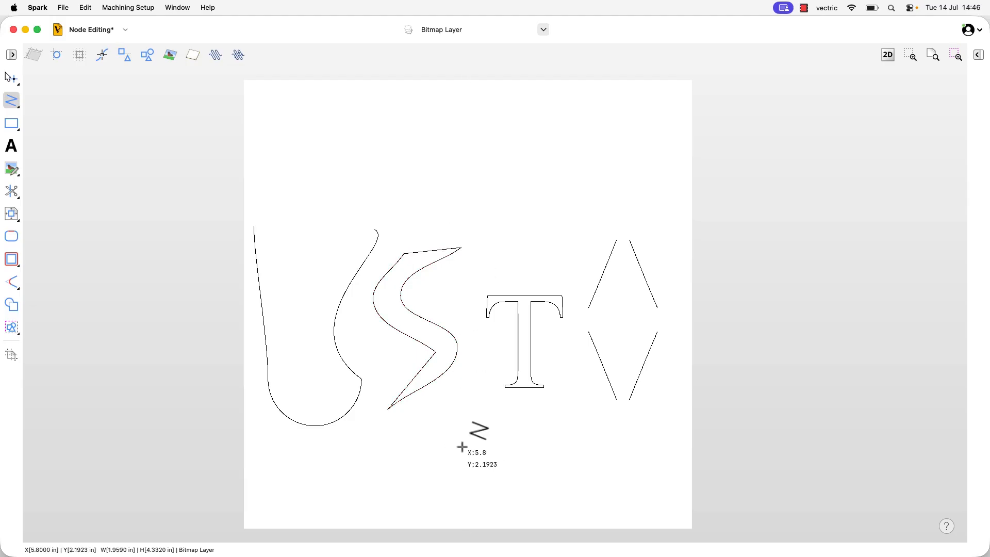
key(Escape)
Move the closed S shape around as one object and return it to its starting place.
click(450, 336)
drag(416, 327, 411, 297)
click(432, 295)
click(439, 287)
drag(440, 311, 418, 328)
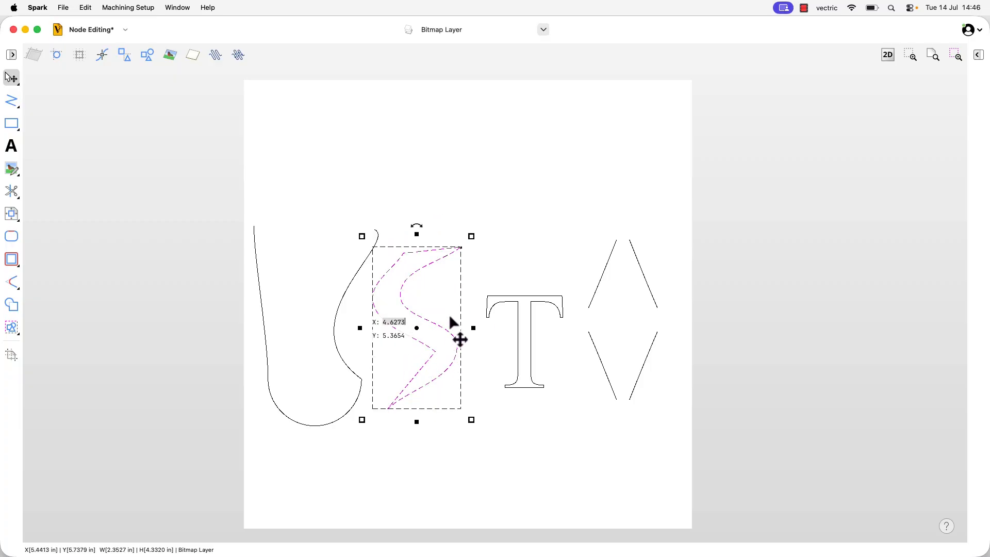
Convert the letter T text to curves so its nodes can be edited.
click(505, 309)
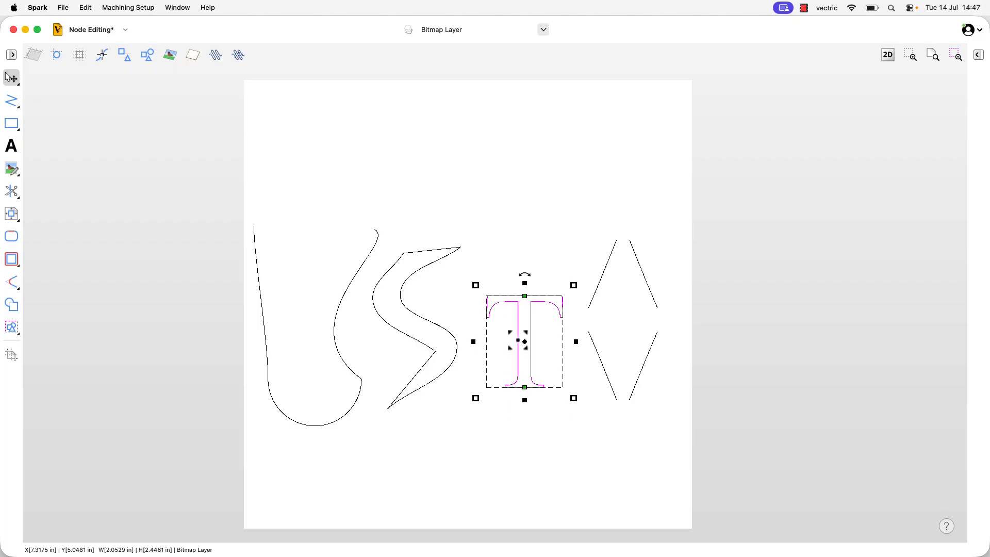
double_click(519, 342)
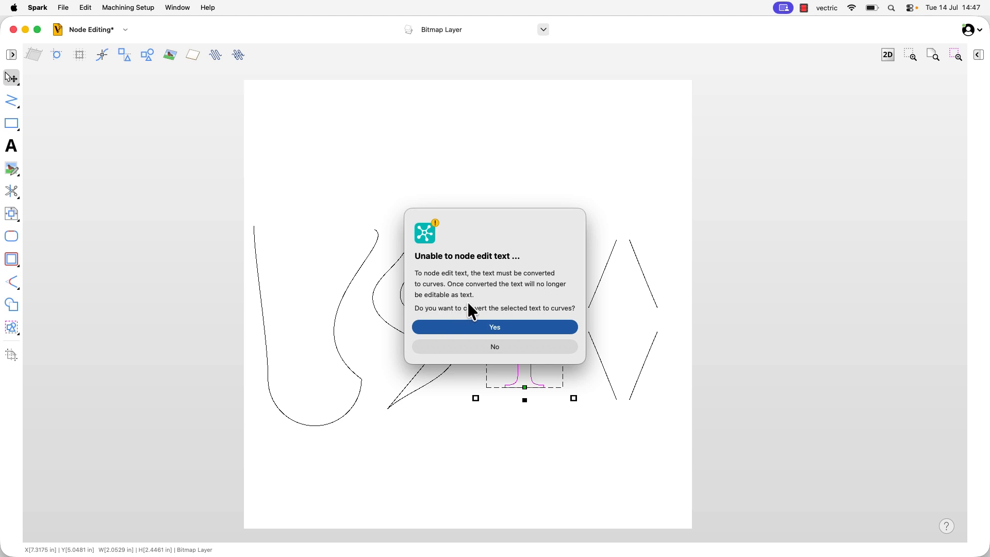
click(502, 330)
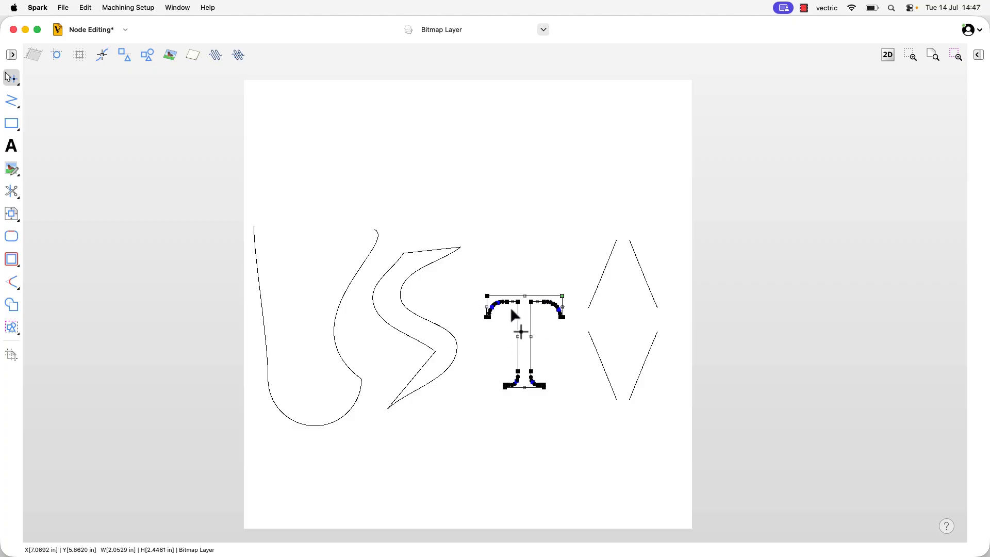
Select the two top corner nodes of the T together and raise them 0.75 in.
scroll(553, 327, up, 5)
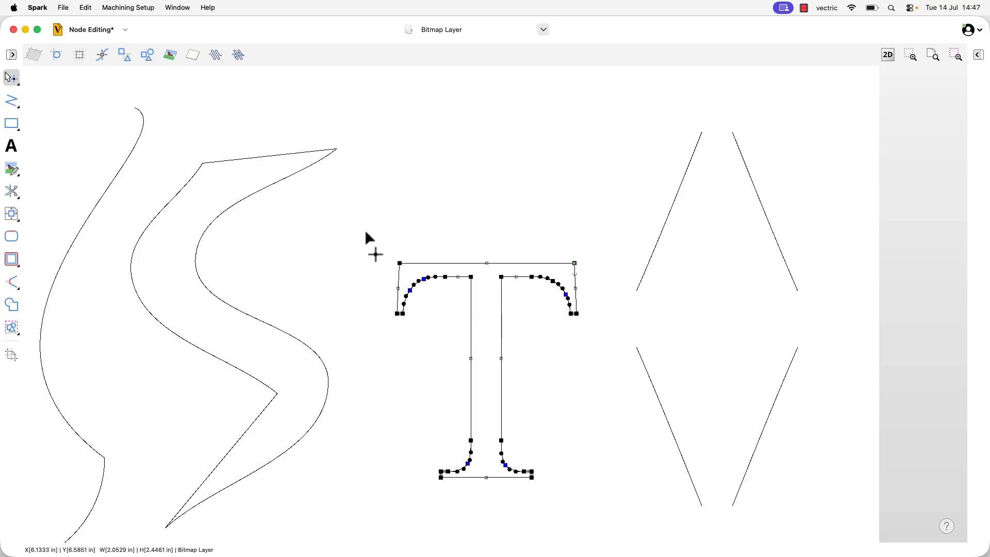
drag(364, 223, 604, 272)
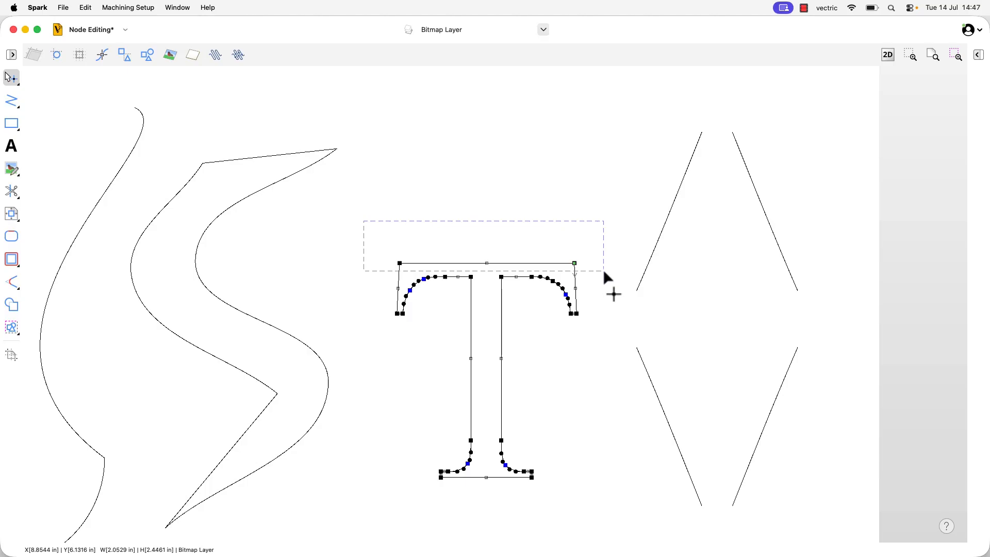
drag(604, 270, 604, 271)
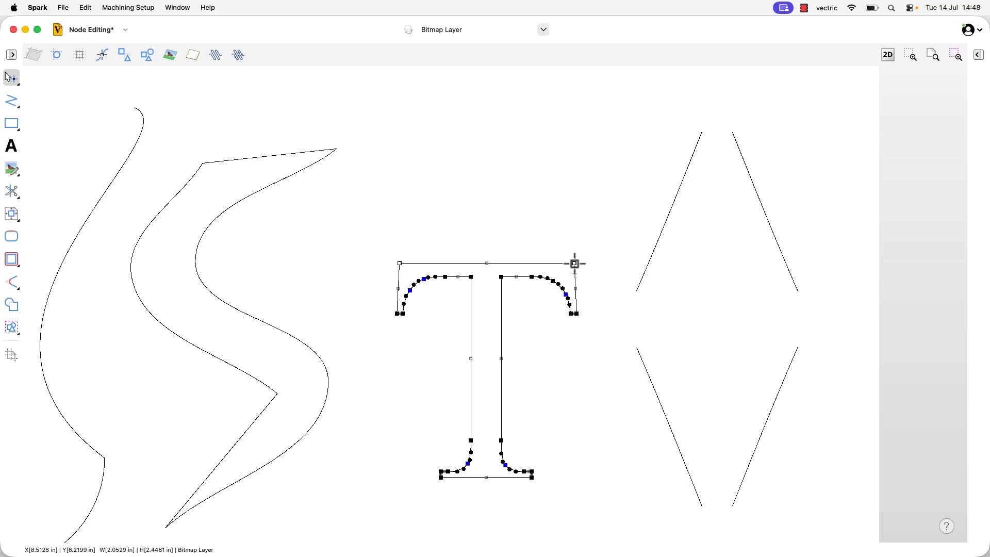
drag(575, 261, 577, 198)
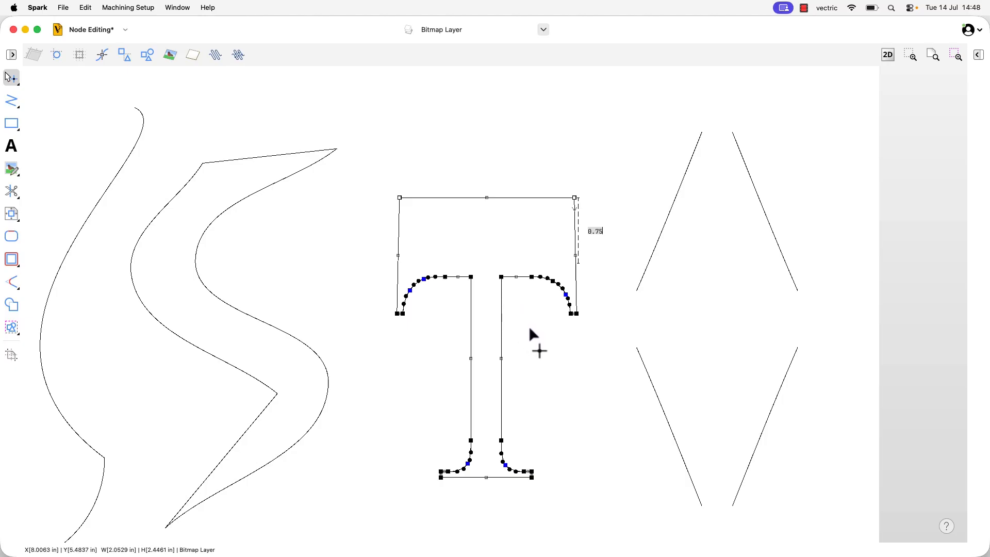
scroll(531, 330, down, 5)
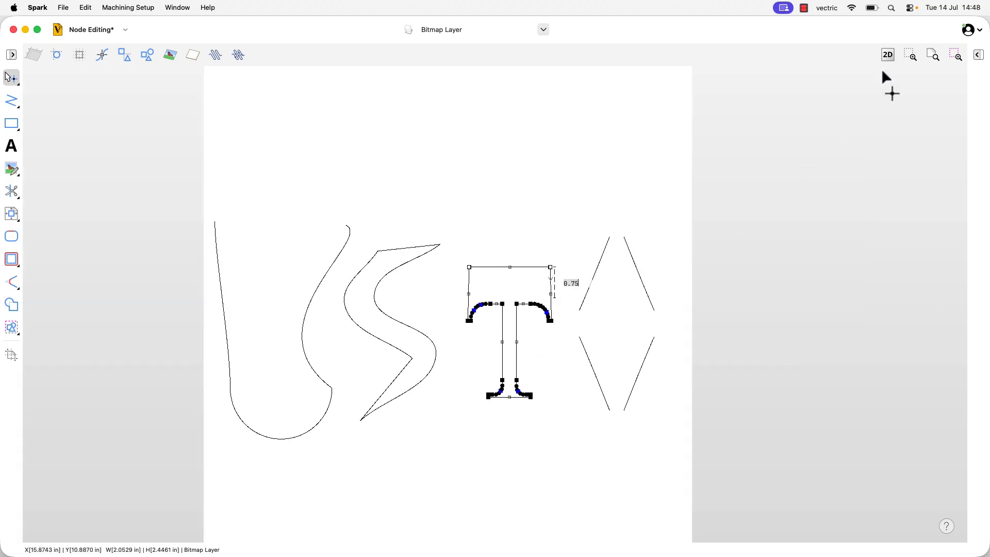
click(934, 61)
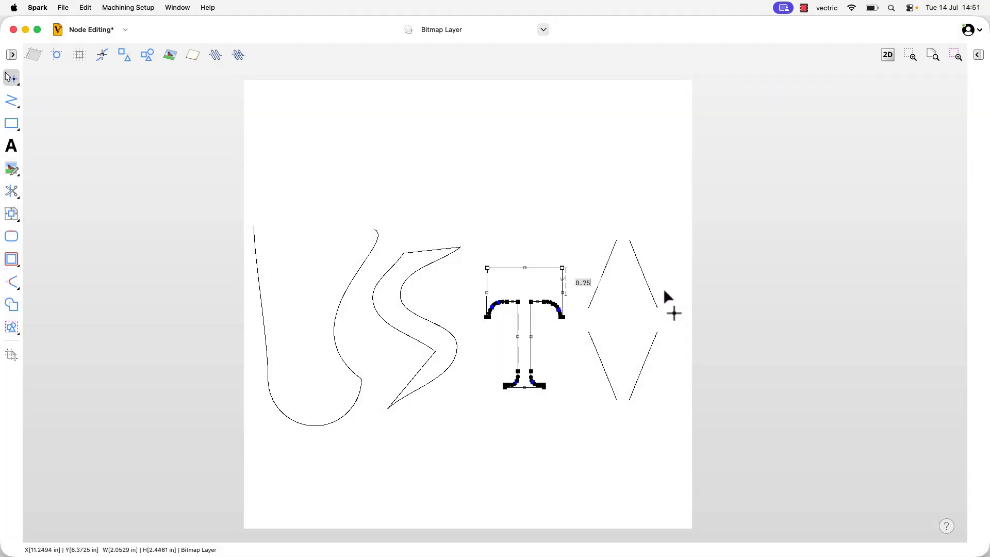
Select the two upper diagonal lines together for node editing and pick both of their top end nodes.
click(664, 291)
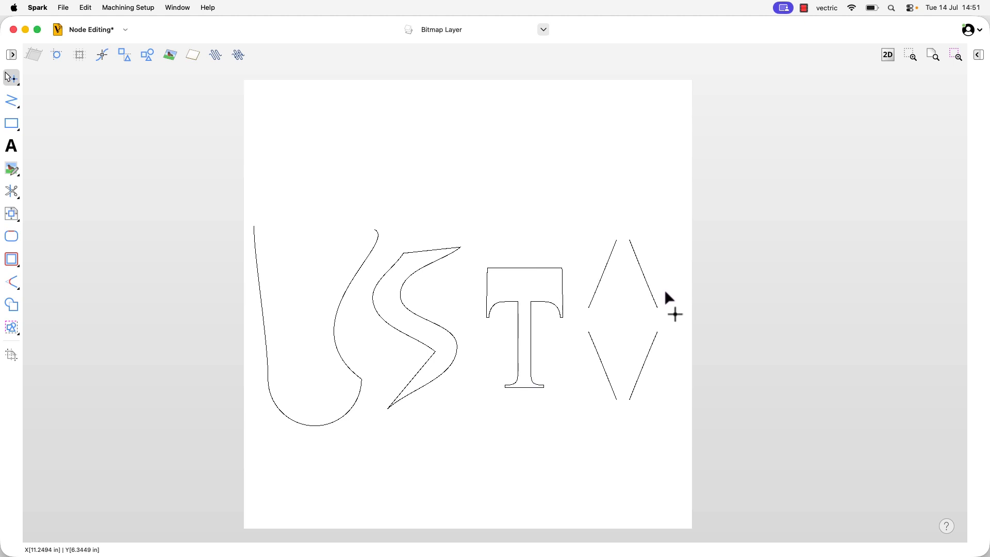
click(603, 272)
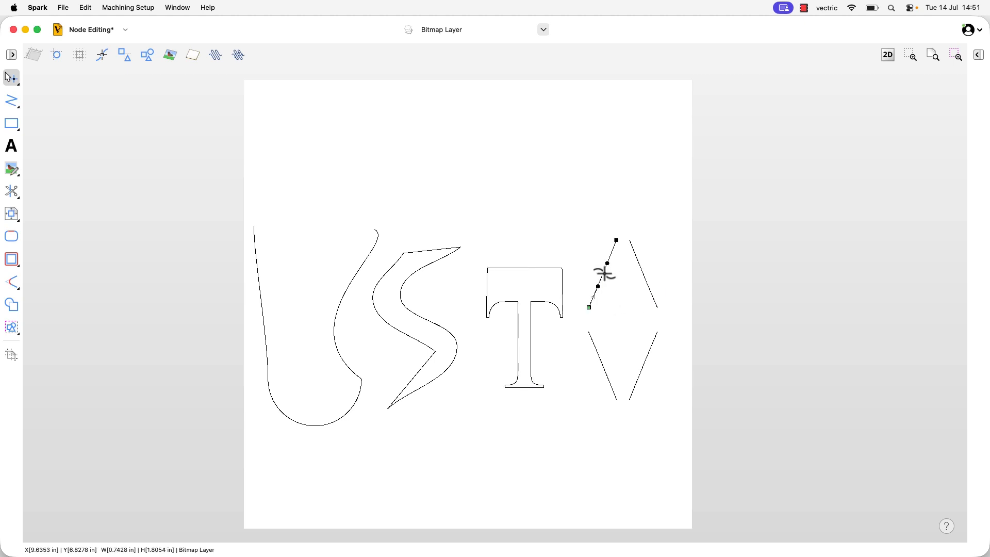
shift+click(645, 281)
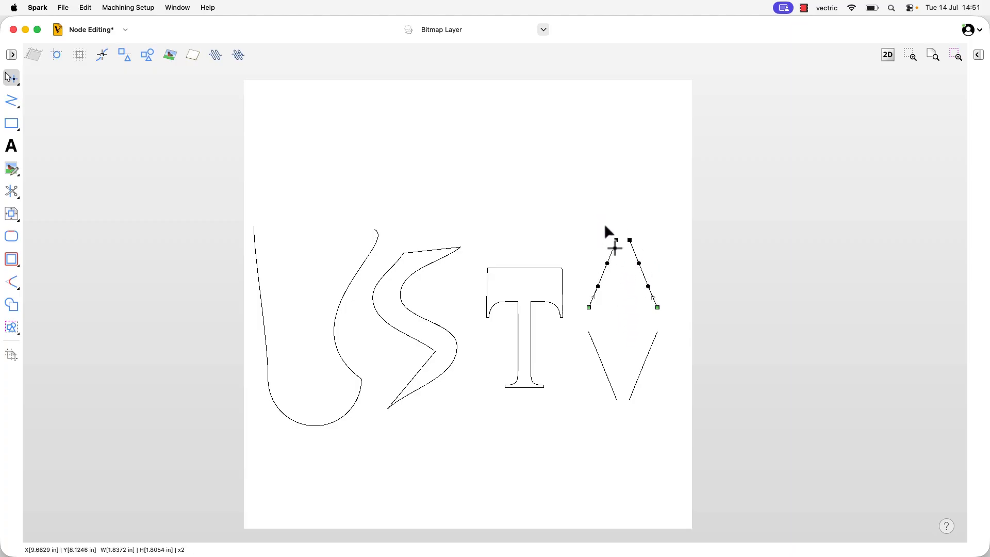
drag(596, 207, 643, 247)
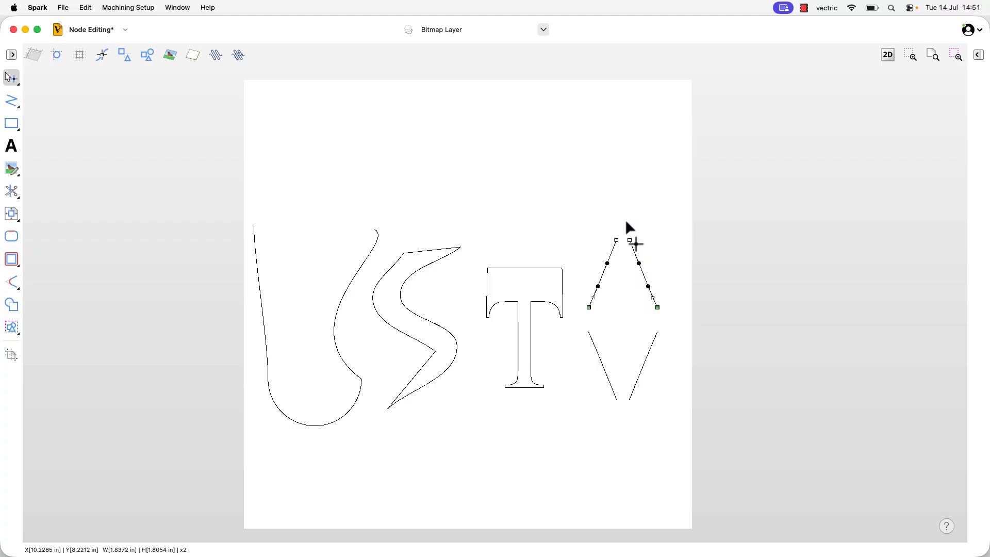
Mirror node edits about a vertical axis, nudge the two top nodes apart and together, and return them to their starting places.
key(v)
key(Right)
key(Right)
key(Right)
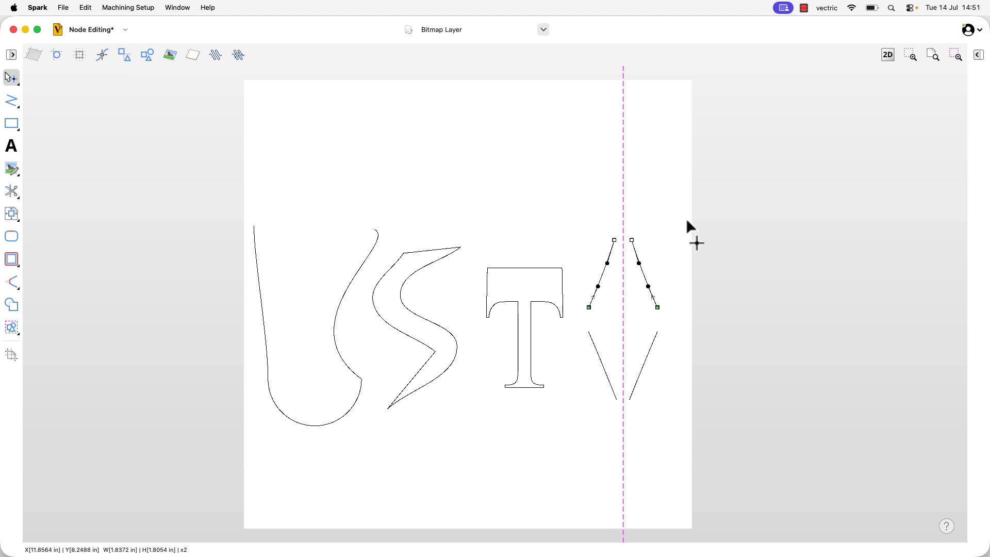
key(Right)
key(Right)
key(Right)
key(Left)
key(Left)
key(Left)
key(Left)
key(Left)
key(Left)
key(Right)
key(Right)
key(Right)
key(Right)
key(Right)
key(Right)
key(Right)
key(Right)
key(Right)
key(Left)
key(Left)
key(Left)
key(Left)
key(Left)
key(Left)
key(Left)
key(Left)
key(Right)
key(Right)
key(Right)
key(Right)
key(Left)
key(Left)
key(Left)
key(Left)
key(Right)
key(Left)
key(Left)
Add the two lower diagonal lines to the selection and open all four lines for node editing together.
key(n)
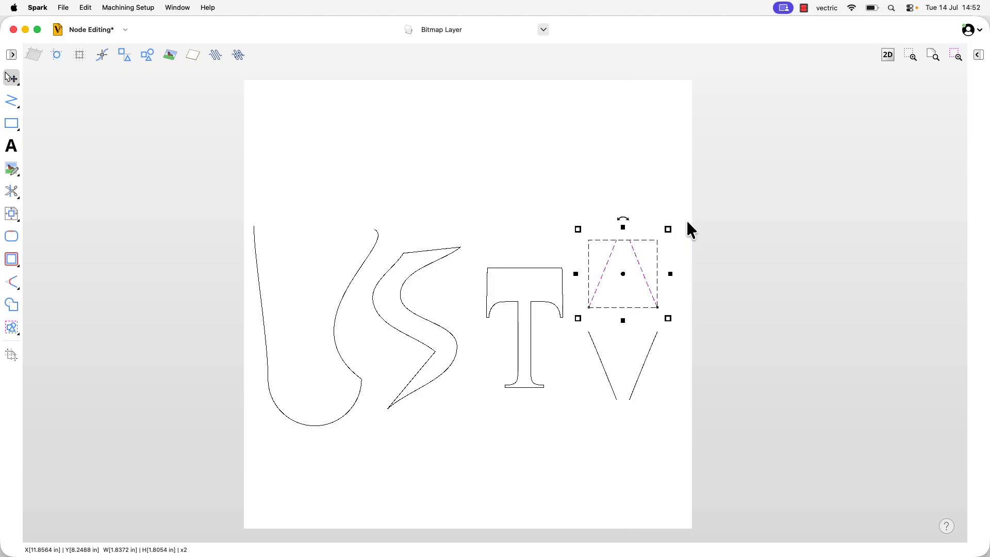
shift+click(640, 375)
shift+click(606, 374)
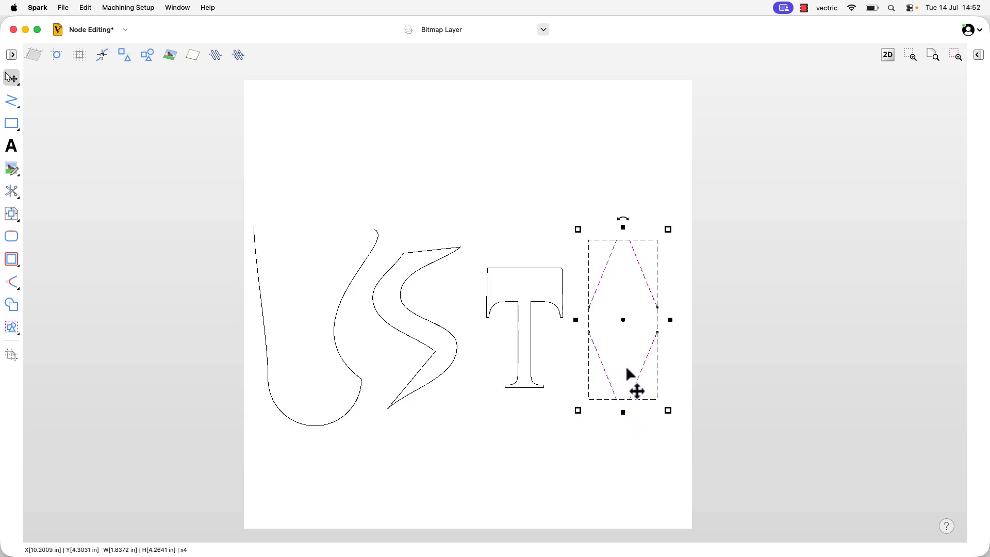
key(n)
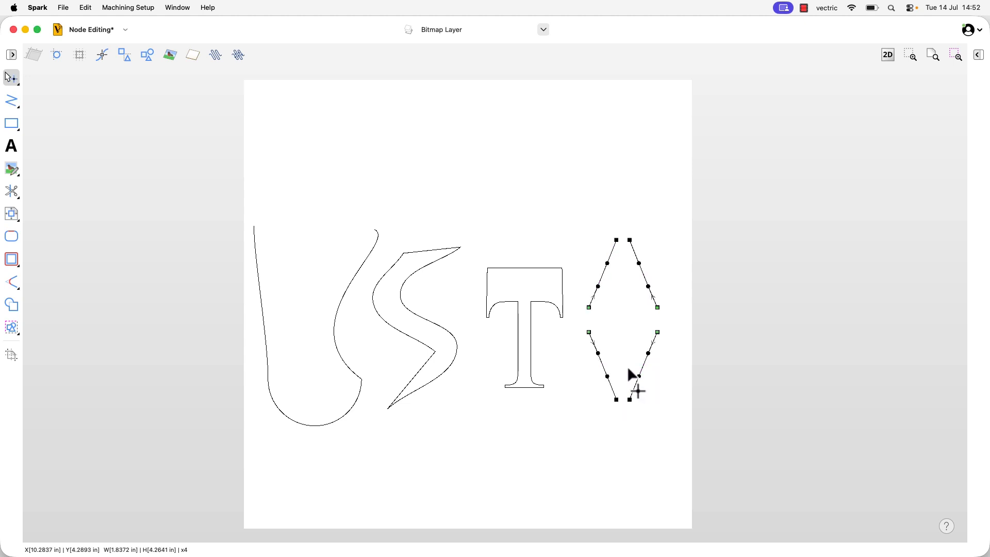
Mirror node edits about a horizontal axis and nudge the four middle end nodes symmetrically toward and away from it.
key(h)
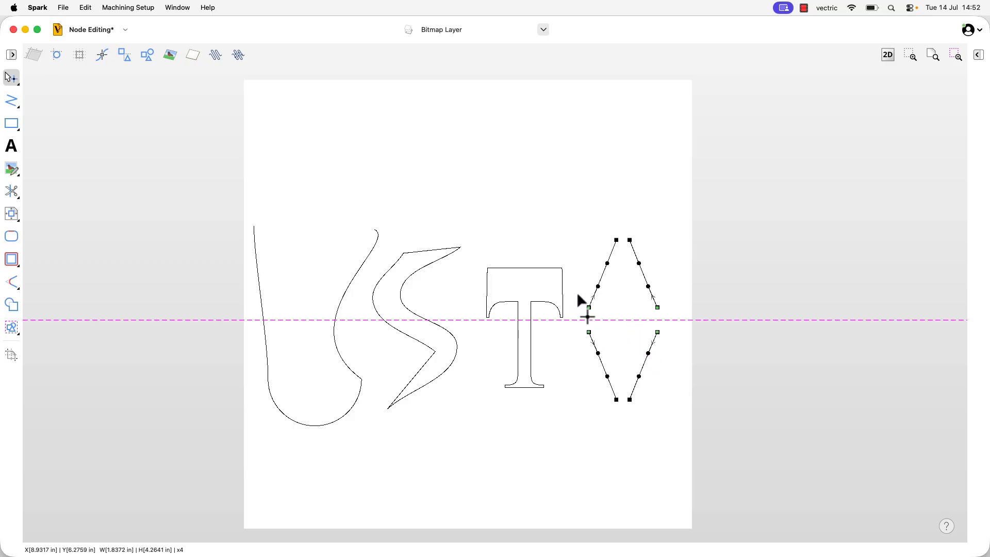
drag(571, 299, 675, 341)
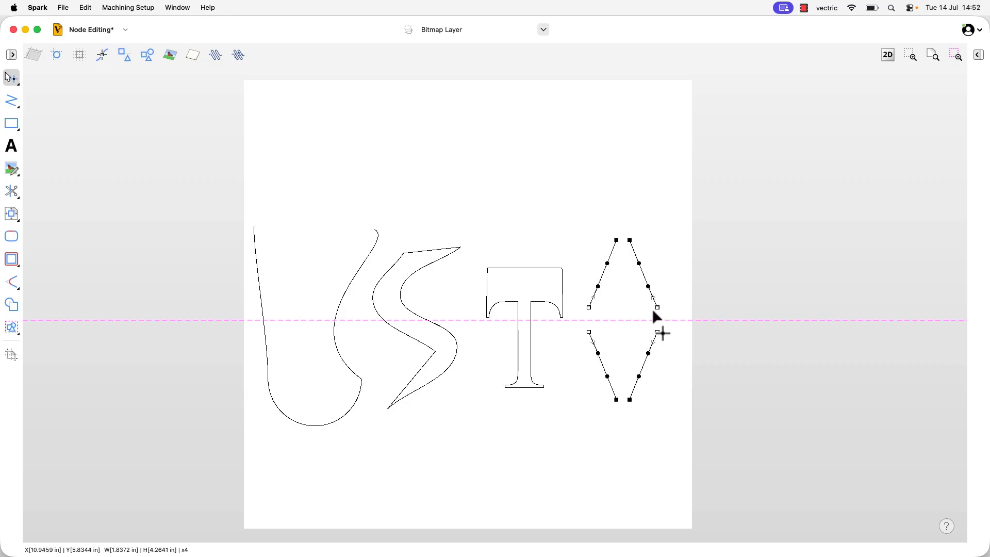
key(super+z)
key(Left)
key(Left)
key(Left)
key(Left)
key(Right)
key(Right)
key(Right)
key(Right)
key(Right)
key(Right)
key(Right)
key(Right)
key(Right)
key(Right)
key(Left)
key(Left)
key(Left)
key(Left)
key(Left)
key(Left)
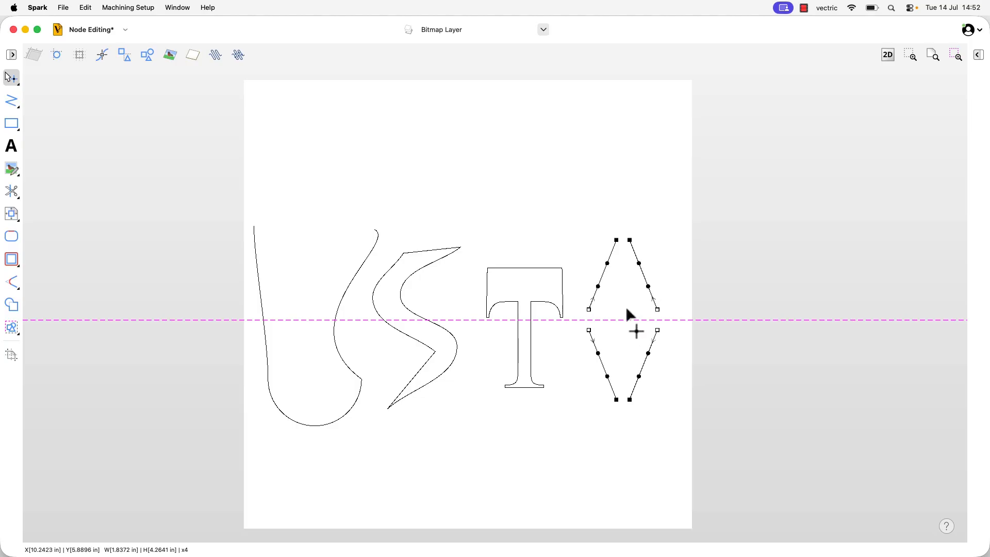